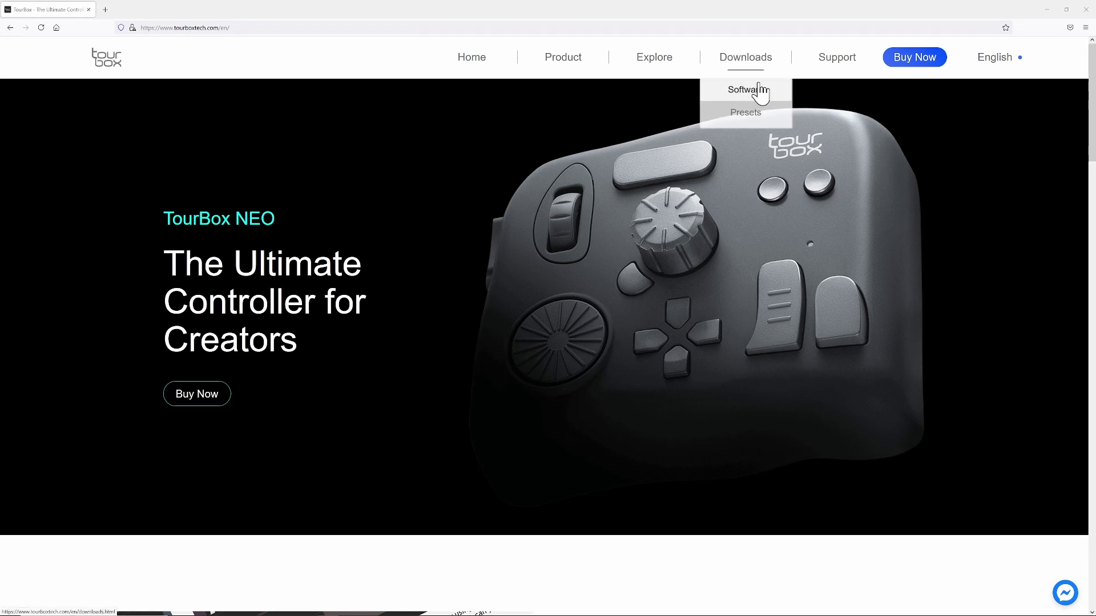
# Download TourBox Console 2.3.5 for Windows from the TourBox Software downloads page.
pyautogui.click(757, 94)
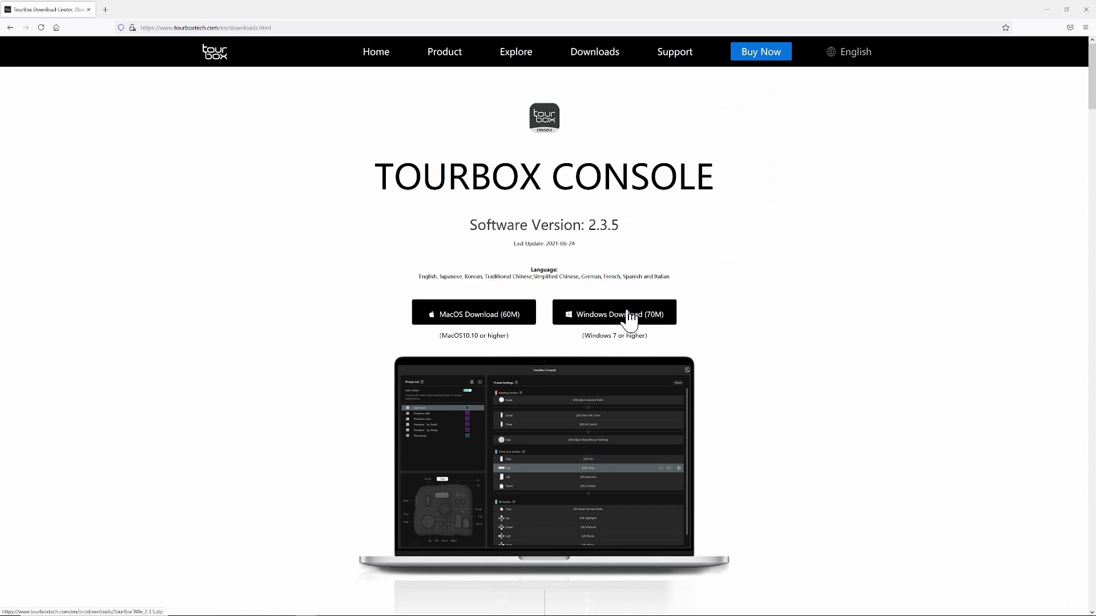
pyautogui.click(629, 319)
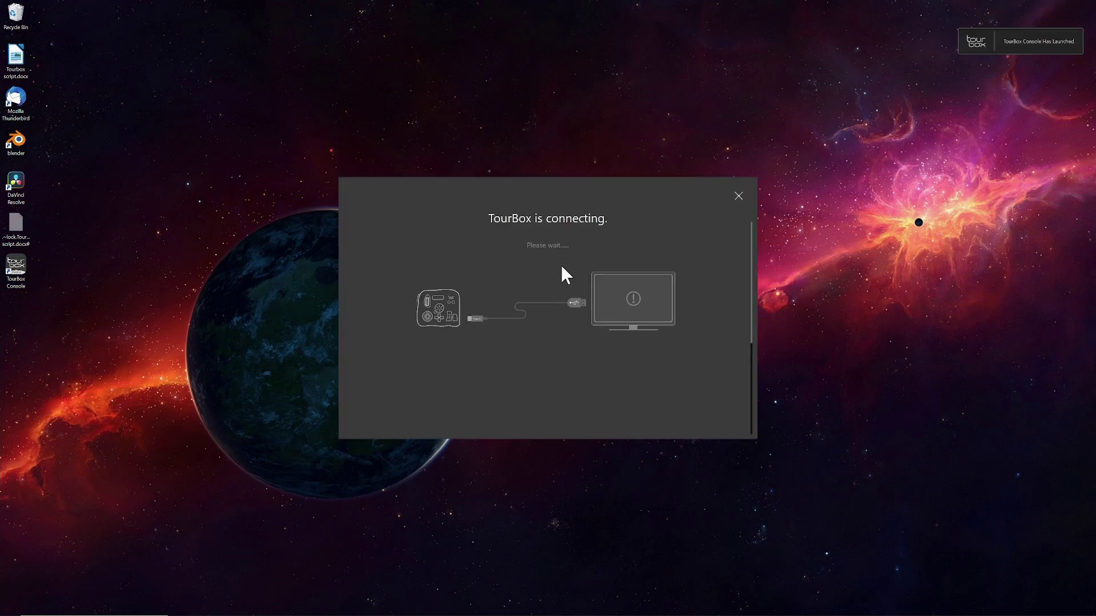
# Reposition the TourBox Console window and inspect the Scroll Press (Fit on Screen) assignment.
pyautogui.moveTo(629, 171); pyautogui.dragTo(677, 220)
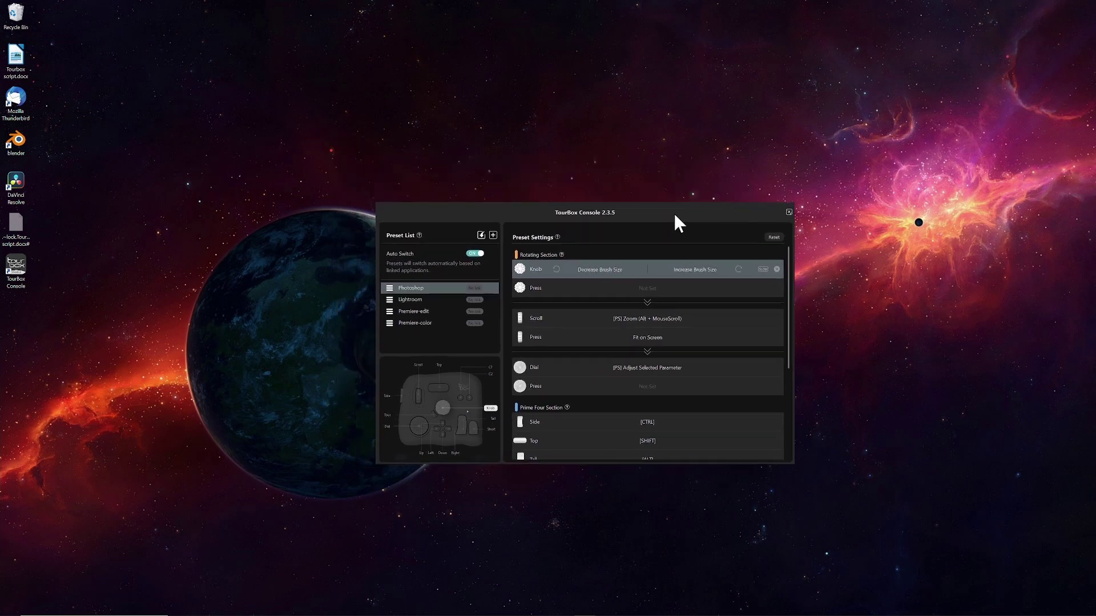
pyautogui.click(644, 337)
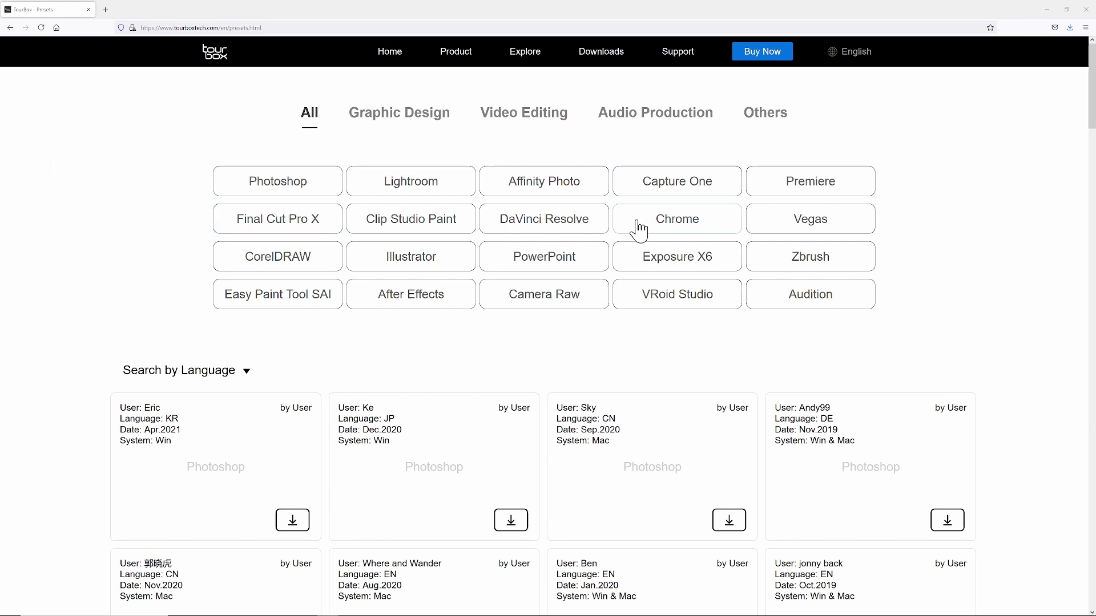
# Filter the Presets page to DaVinci Resolve and save the first Resolve preset file.
pyautogui.click(539, 225)
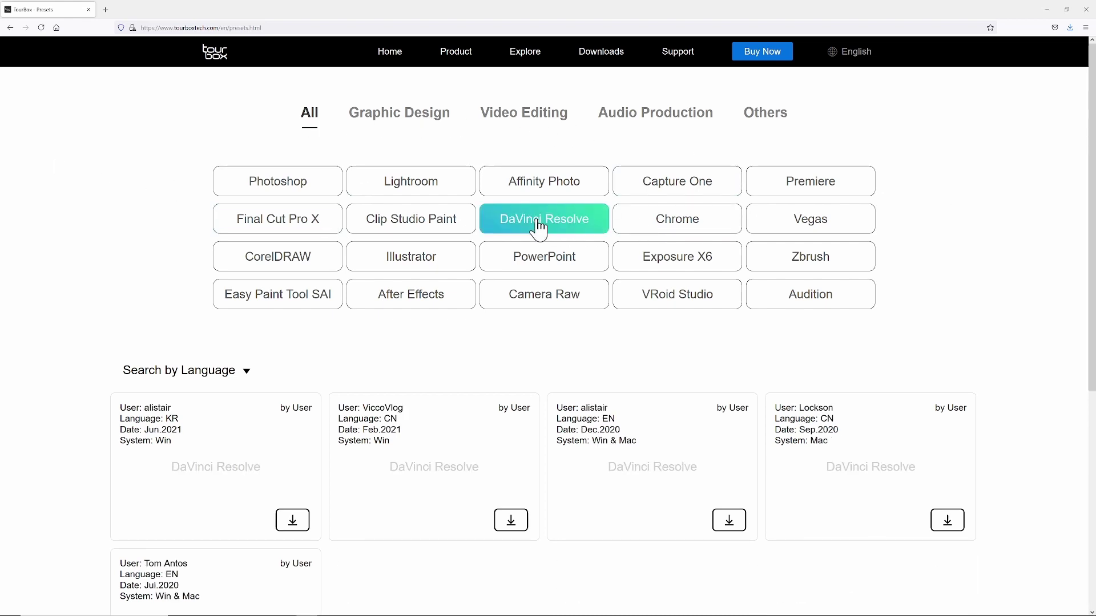
pyautogui.scroll(-3, 724, 343)
pyautogui.click(728, 343)
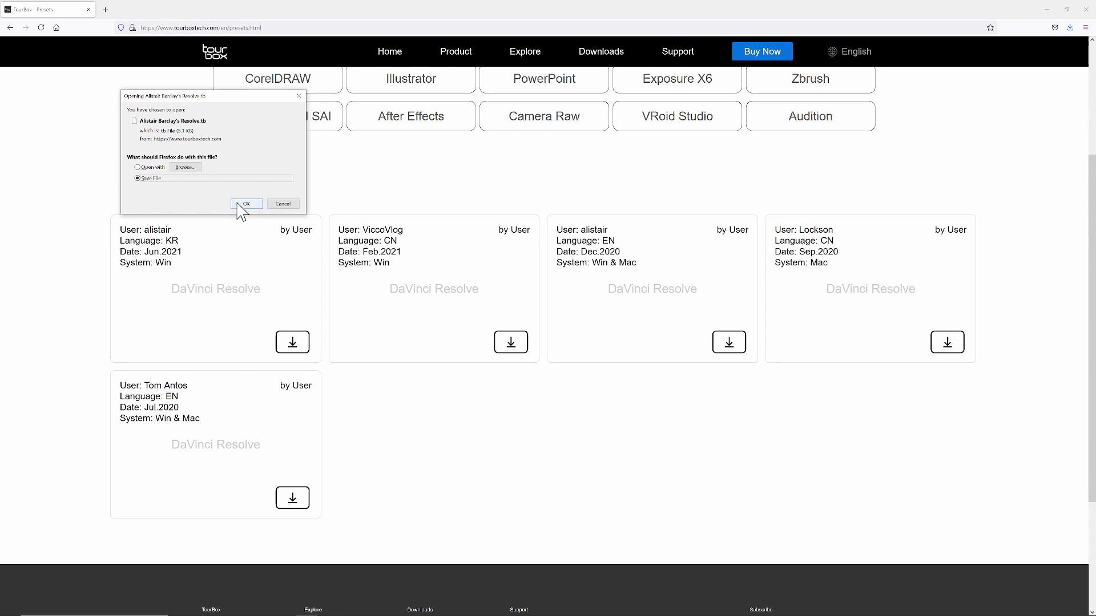
pyautogui.click(240, 205)
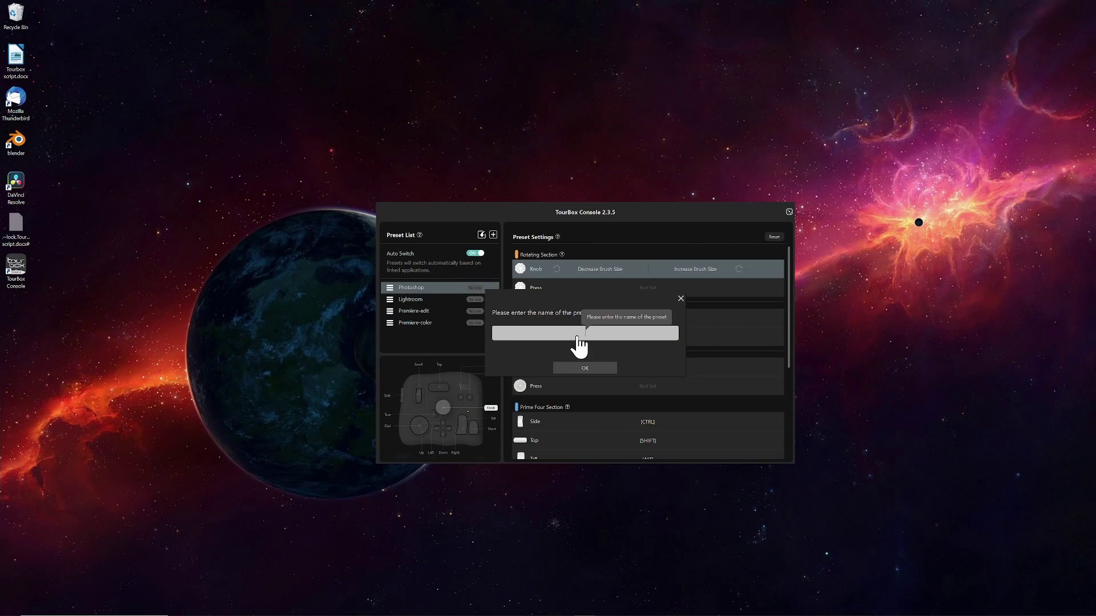
# Name the imported preset Resolve-edit.
pyautogui.write('Resolve-edi')
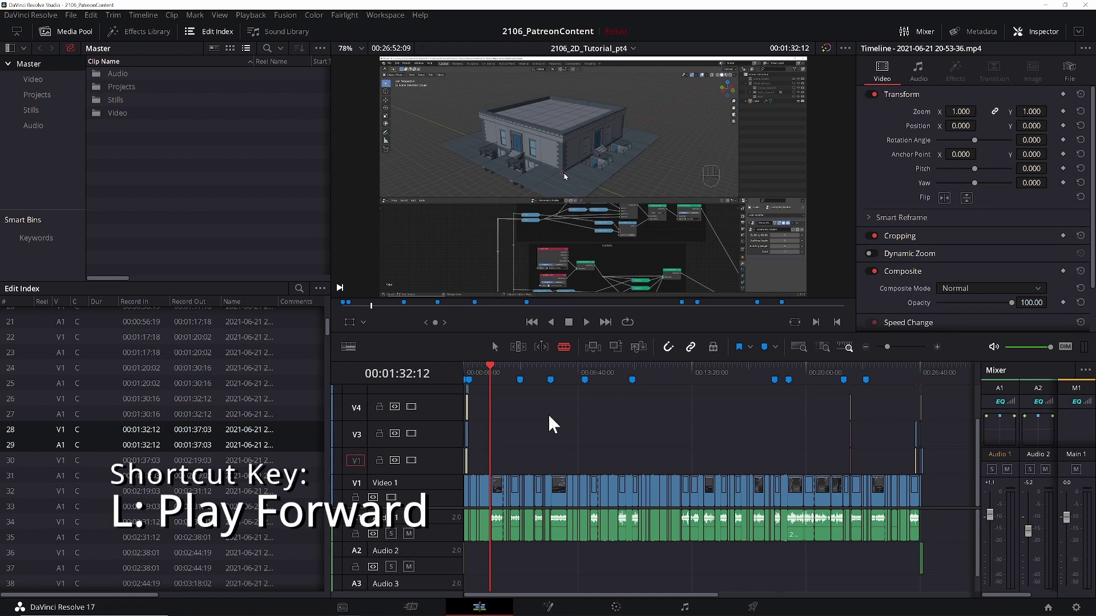
# Shuttle the timeline forward at increasing speeds, play it in reverse, then stop.
pyautogui.press('l')
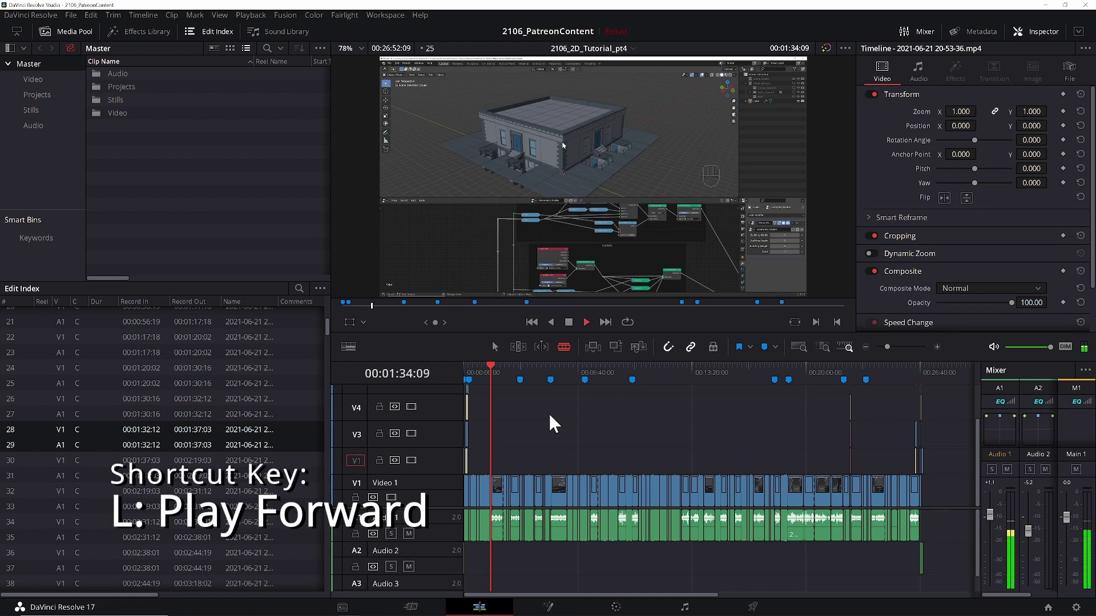
pyautogui.press('l')
pyautogui.press('l')
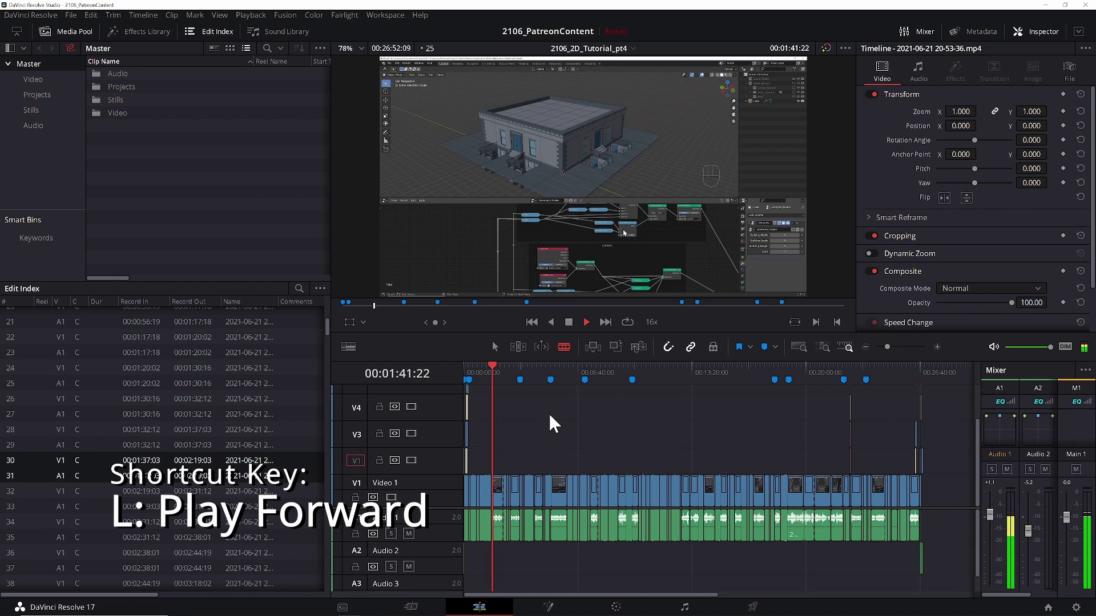
pyautogui.press('l')
pyautogui.press('l')
pyautogui.press('l')
pyautogui.press('l')
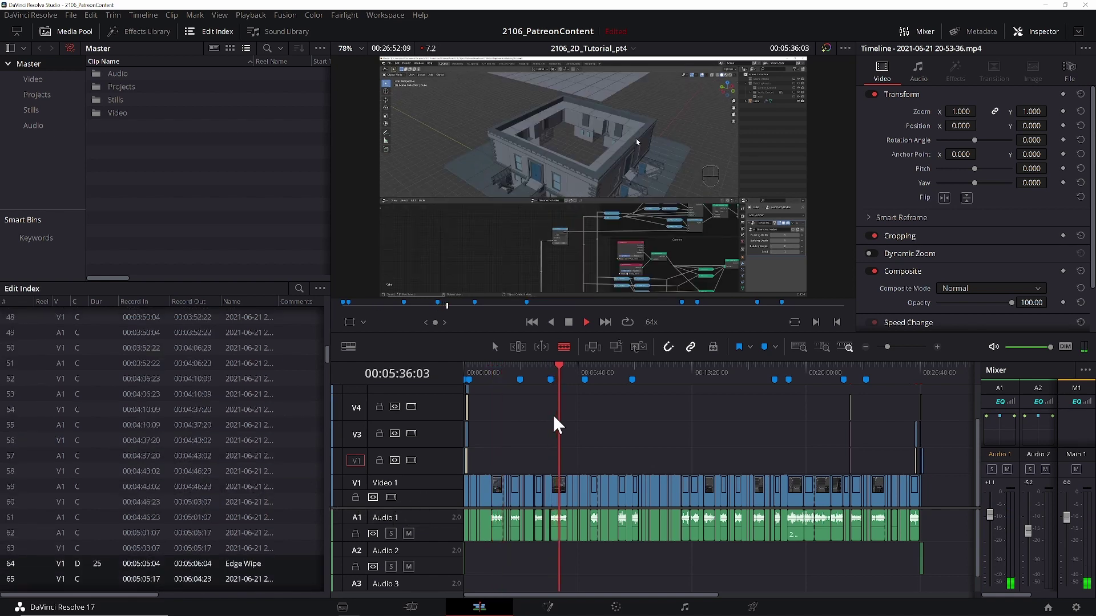
pyautogui.press('j')
pyautogui.press('j')
pyautogui.press('j')
pyautogui.press('j')
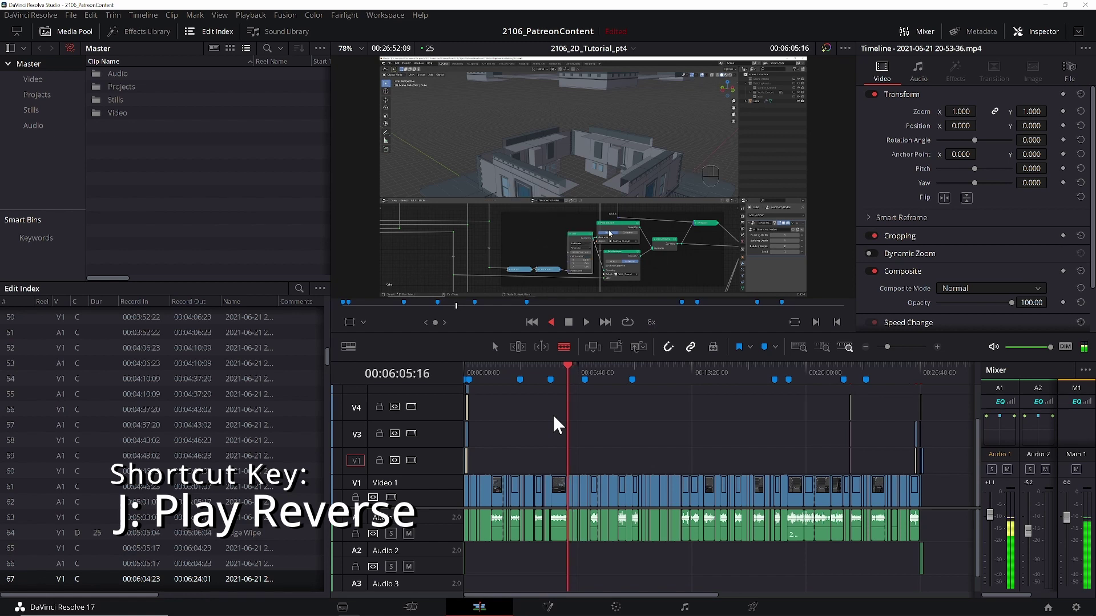
pyautogui.press('k')
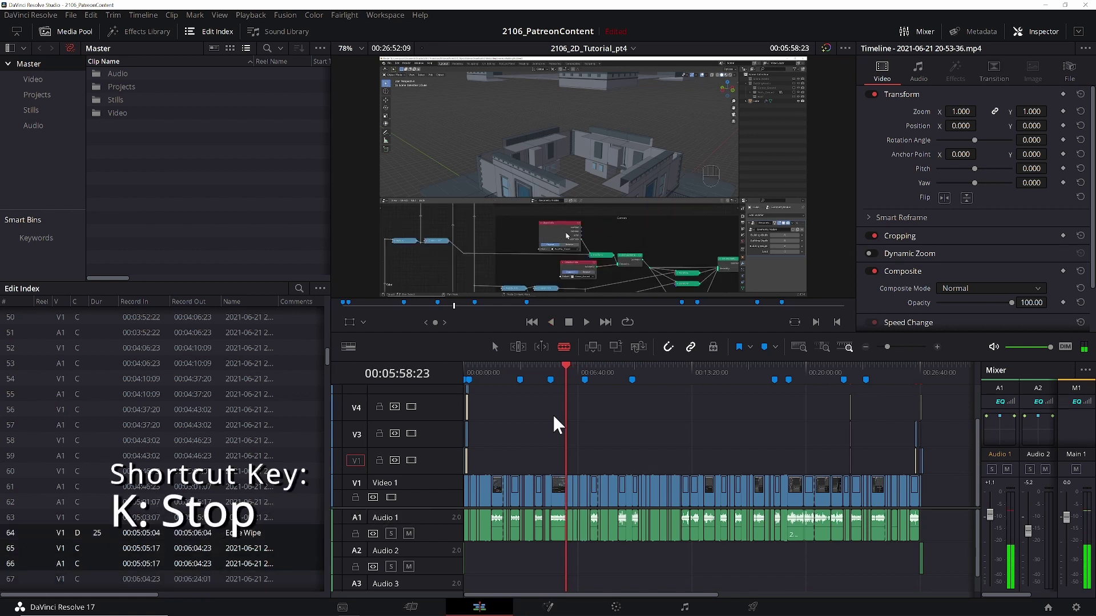
# Zoom the timeline in and out, then toggle Shift+Z to fit the whole edit.
pyautogui.hotkey('ctrl', '=')
pyautogui.hotkey('ctrl', '=')
pyautogui.hotkey('ctrl', '=')
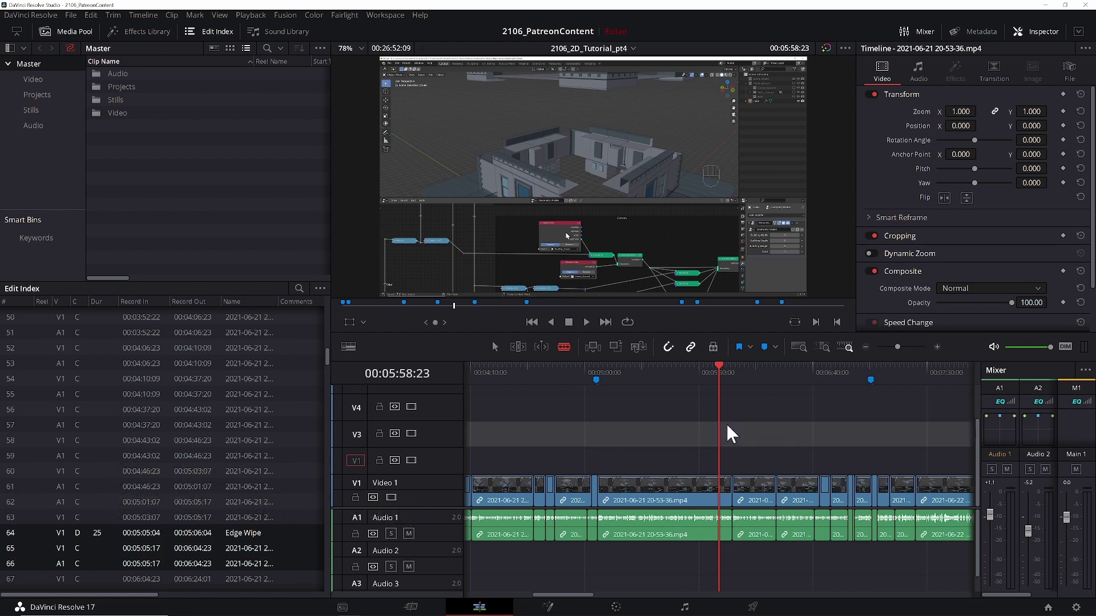
pyautogui.hotkey('ctrl', '-')
pyautogui.hotkey('ctrl', '-')
pyautogui.hotkey('ctrl', '-')
pyautogui.hotkey('shift', 'z')
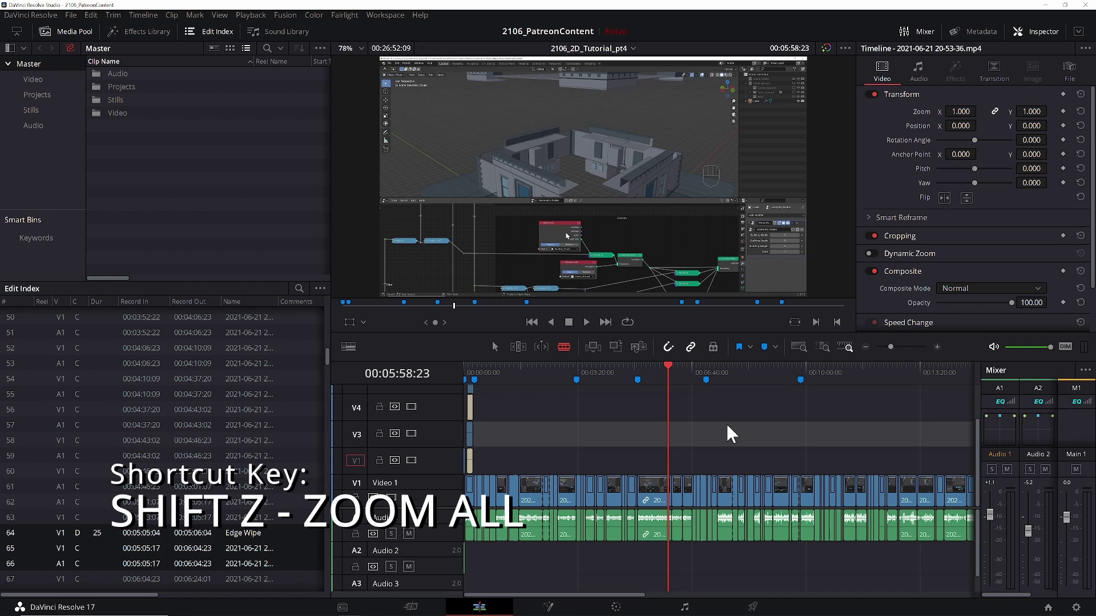
pyautogui.hotkey('shift', 'z')
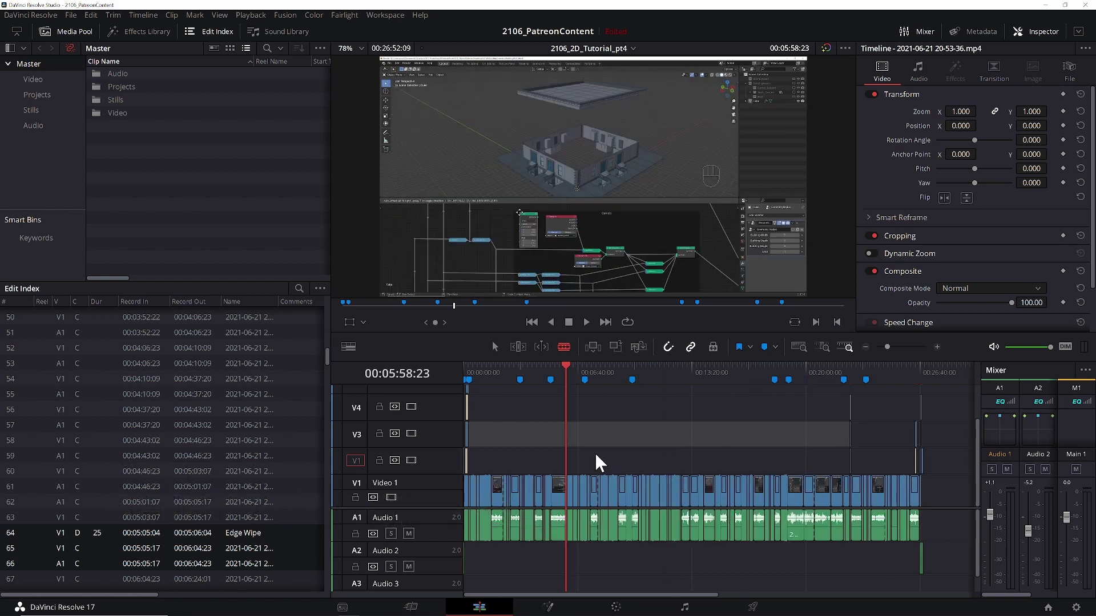
# Zoom in, find the cut point at 05:54:22 and split the clips there with Ctrl+B.
pyautogui.hotkey('ctrl', '=')
pyautogui.hotkey('ctrl', '=')
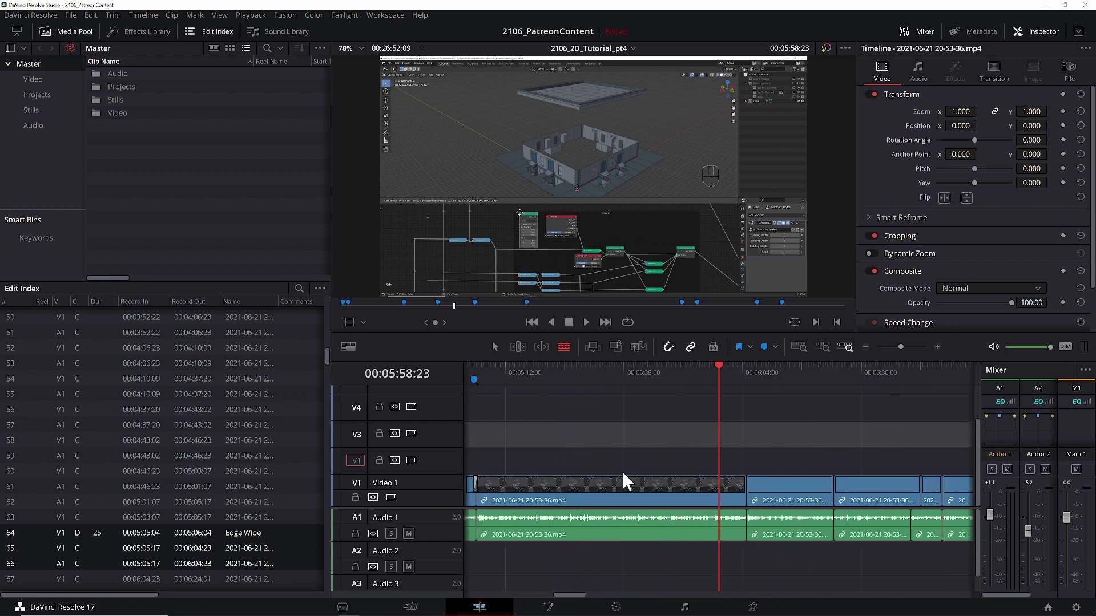
pyautogui.press('j')
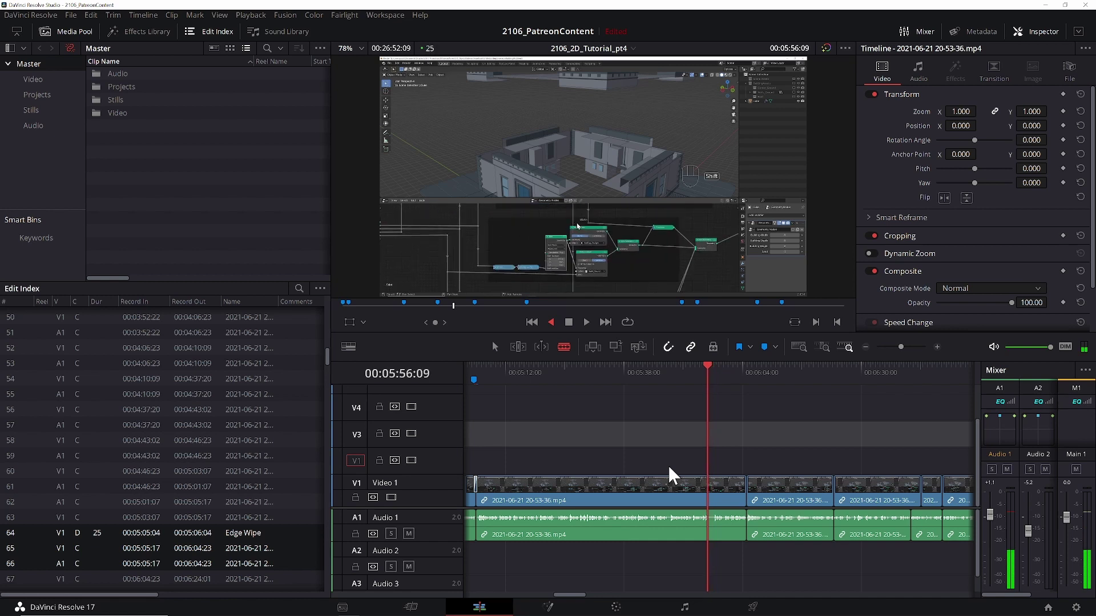
pyautogui.press('k')
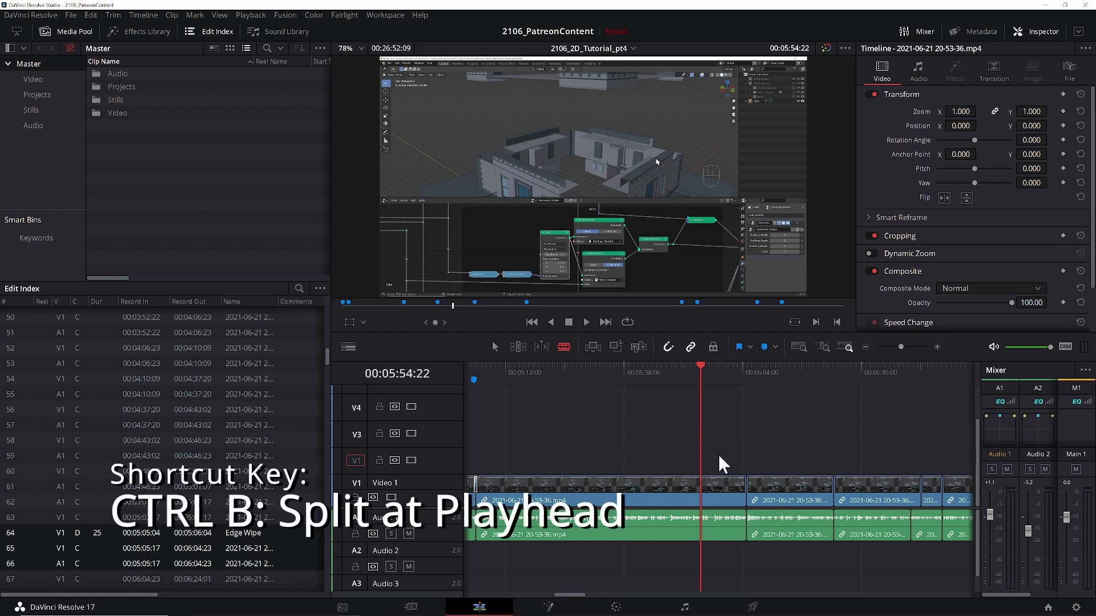
pyautogui.hotkey('ctrl', 'b')
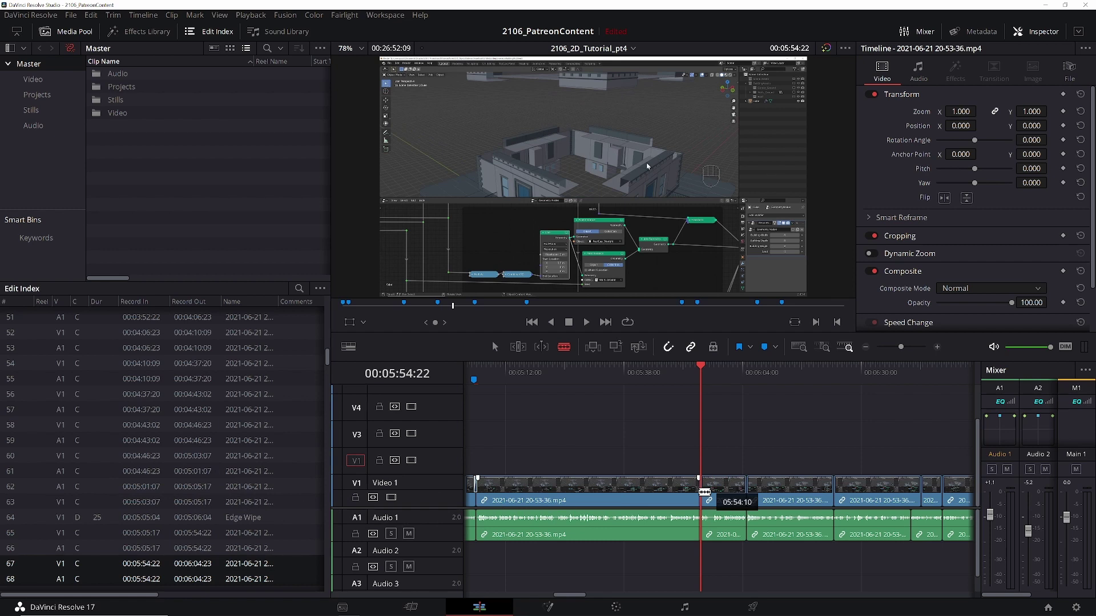
pyautogui.moveTo(704, 492); pyautogui.dragTo(705, 492)
# Split again at 05:57:13 and ripple-delete the short piece between the two cuts.
pyautogui.press('space')
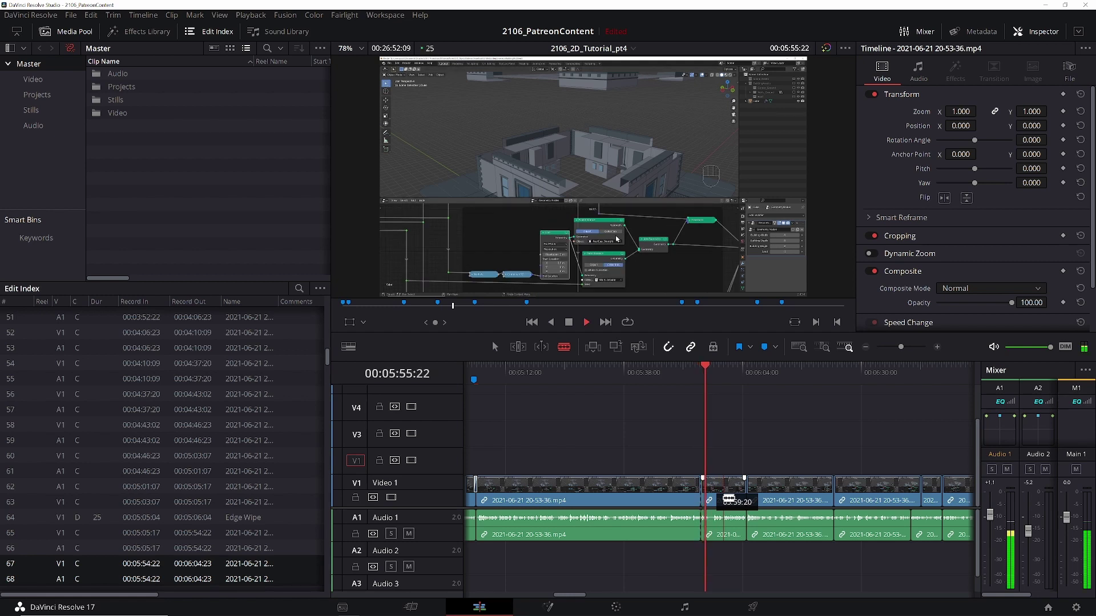
pyautogui.press('space')
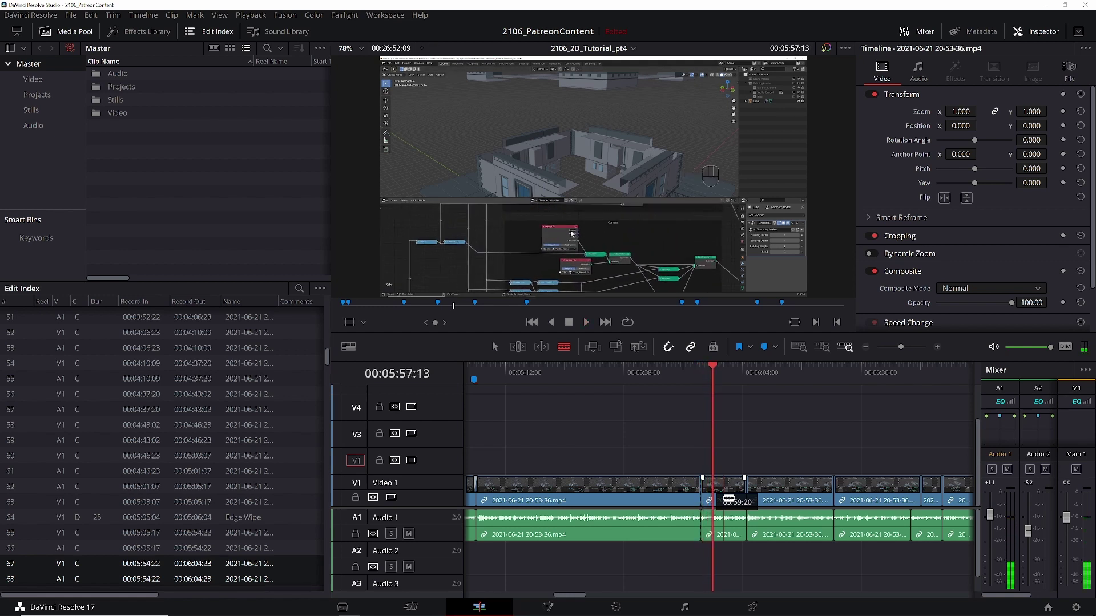
pyautogui.hotkey('ctrl', 'b')
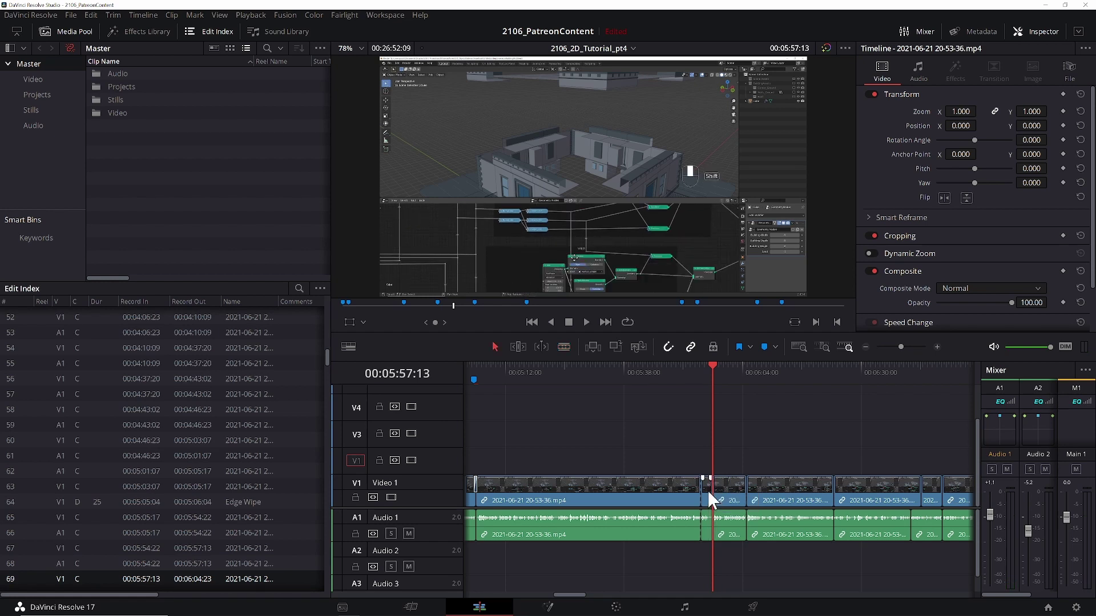
pyautogui.click(704, 486)
pyautogui.press('Delete')
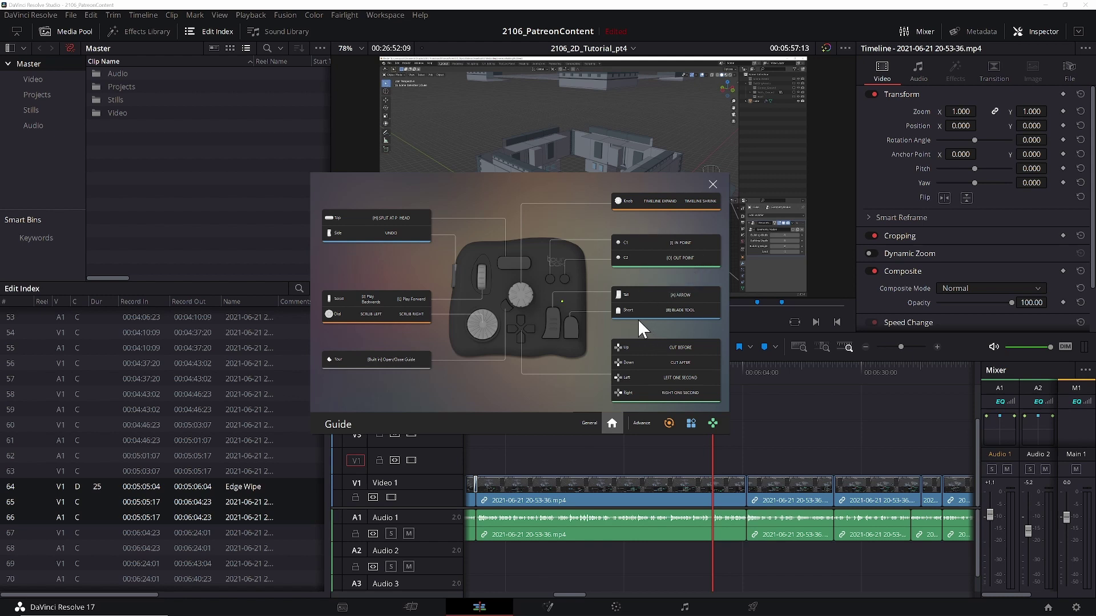
# Browse the Guide's Rotating, Prime Four and Kit section assignment pages.
pyautogui.click(667, 424)
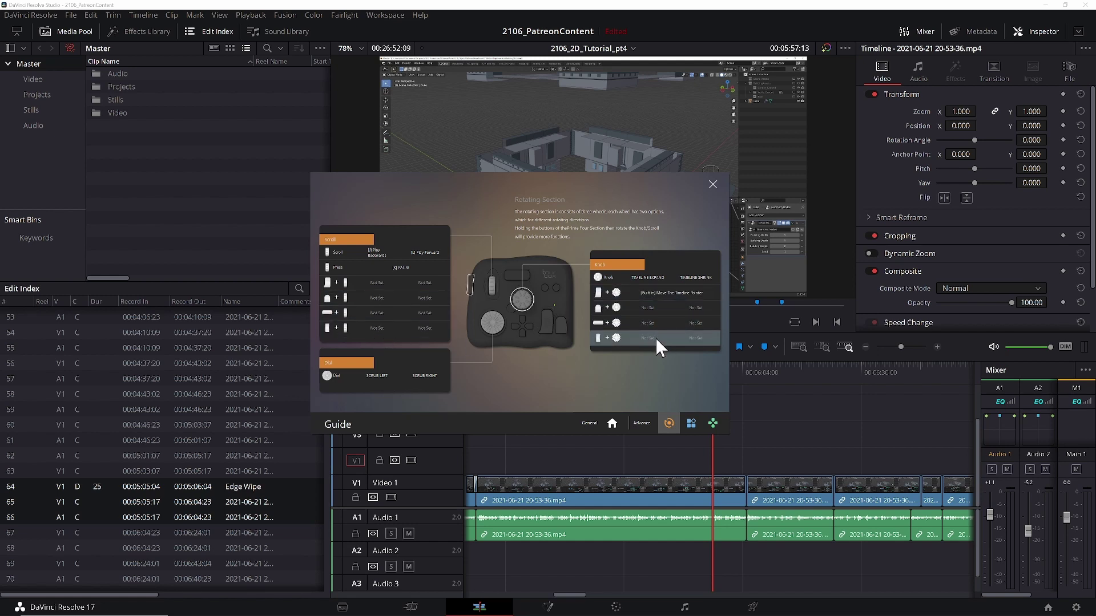
pyautogui.click(690, 424)
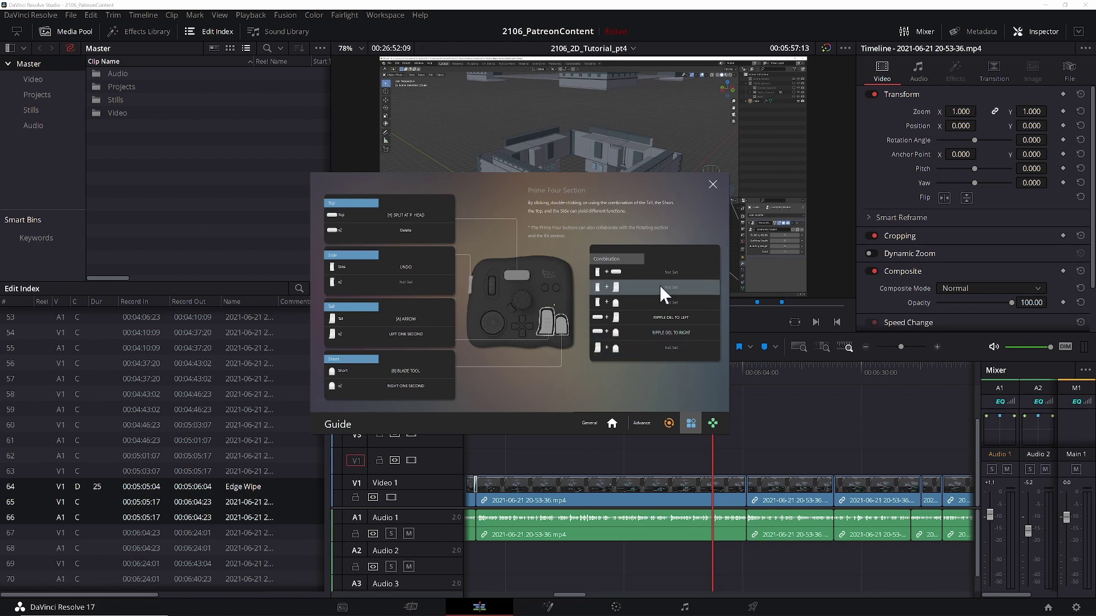
pyautogui.click(714, 420)
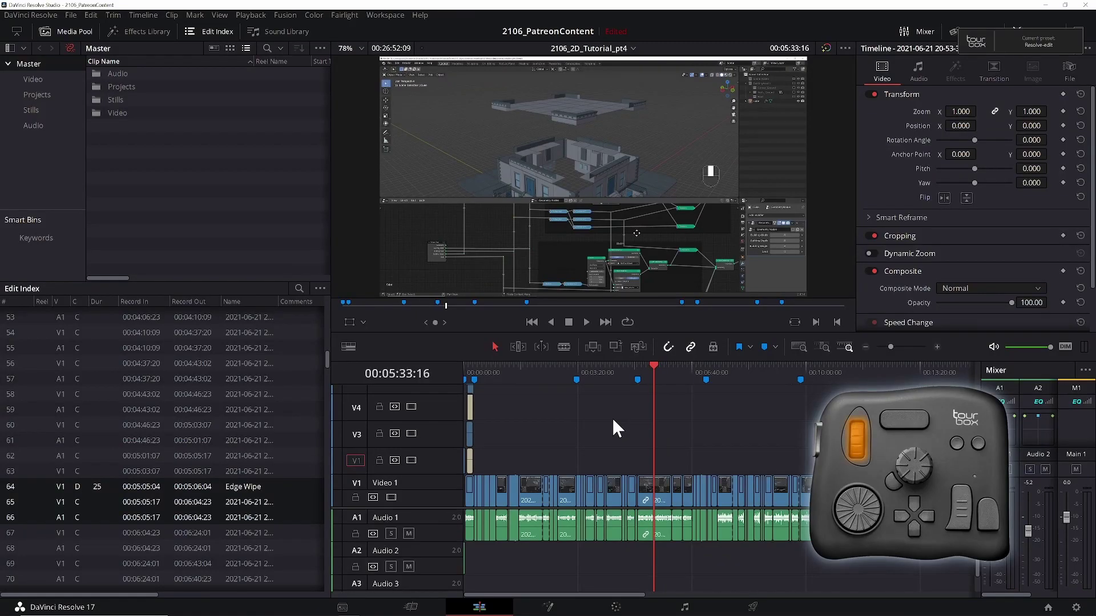
# Play the timeline, shuttle forward at 16x and 64x, then reverse and stop.
pyautogui.press('space')
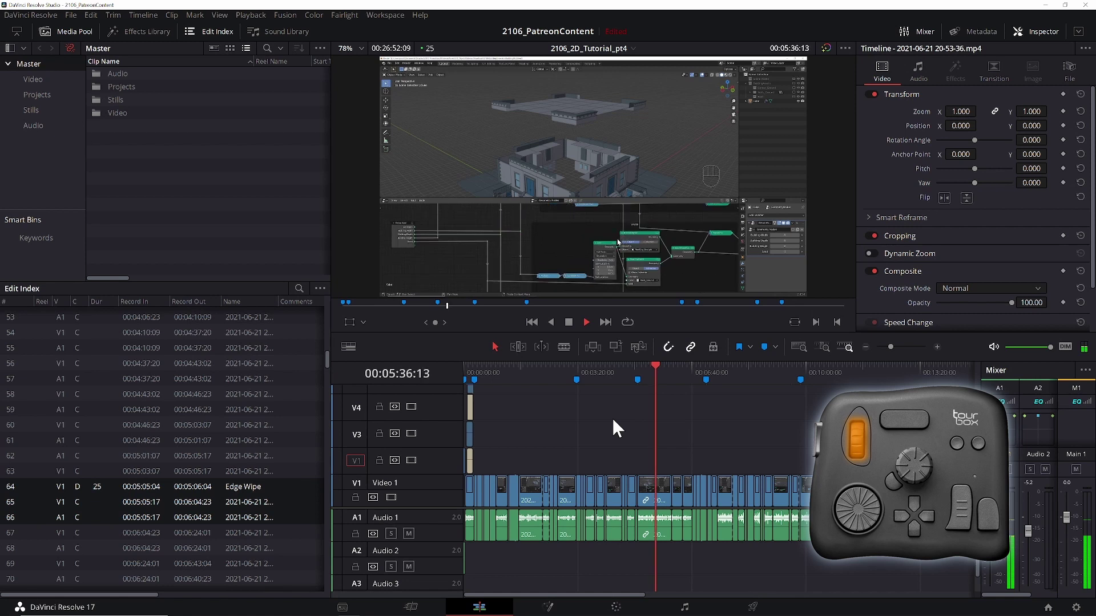
pyautogui.press('l')
pyautogui.press('l')
pyautogui.press('l')
pyautogui.press('l')
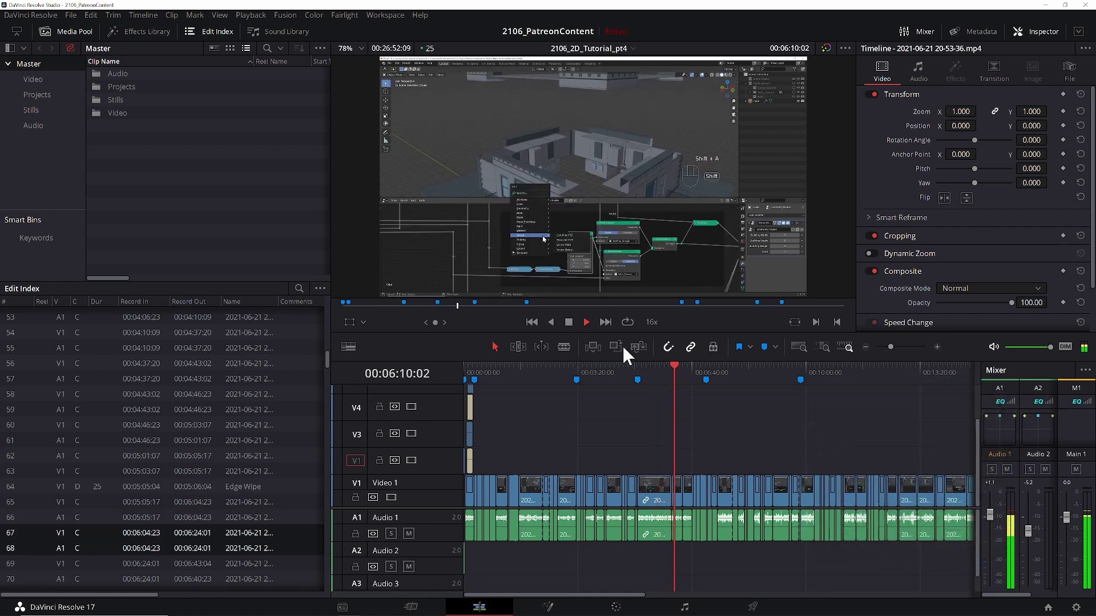
pyautogui.press('l')
pyautogui.press('l')
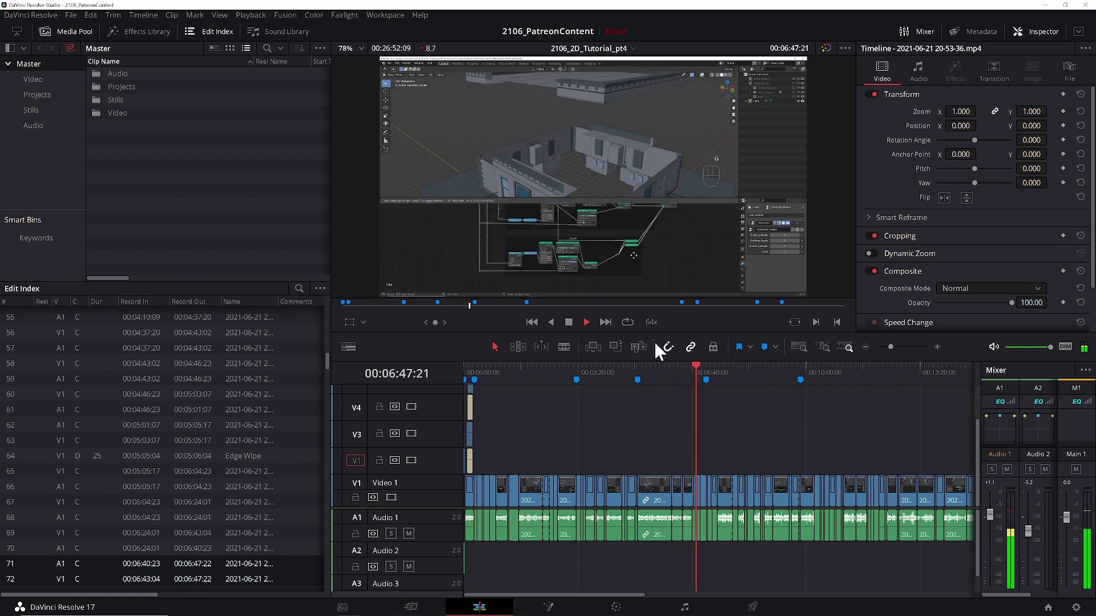
pyautogui.press('k')
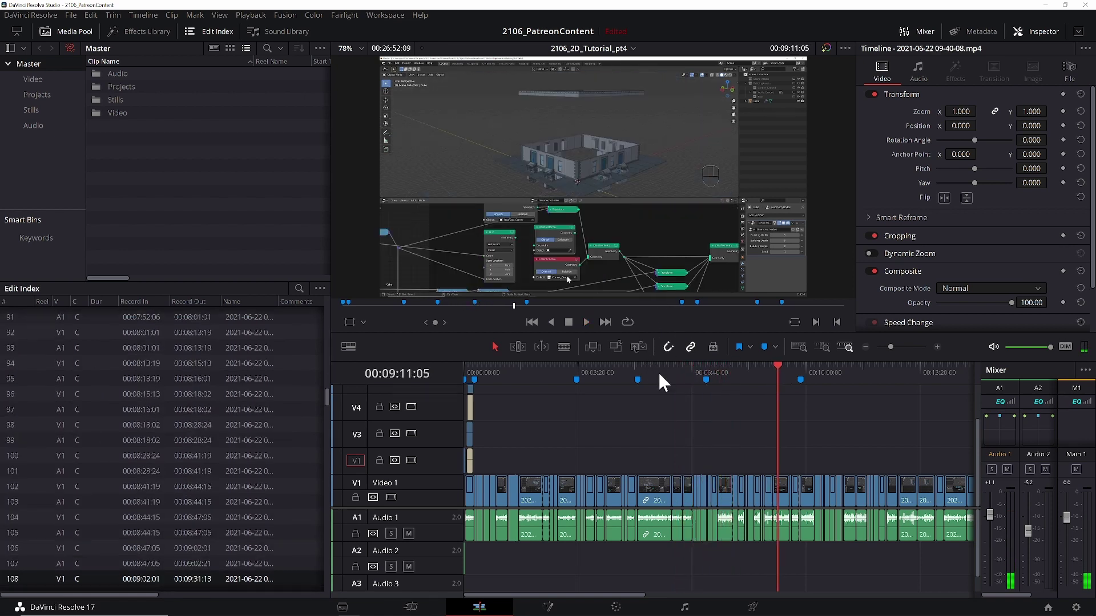
pyautogui.press('j')
pyautogui.press('j')
pyautogui.press('j')
pyautogui.press('j')
pyautogui.press('j')
pyautogui.press('j')
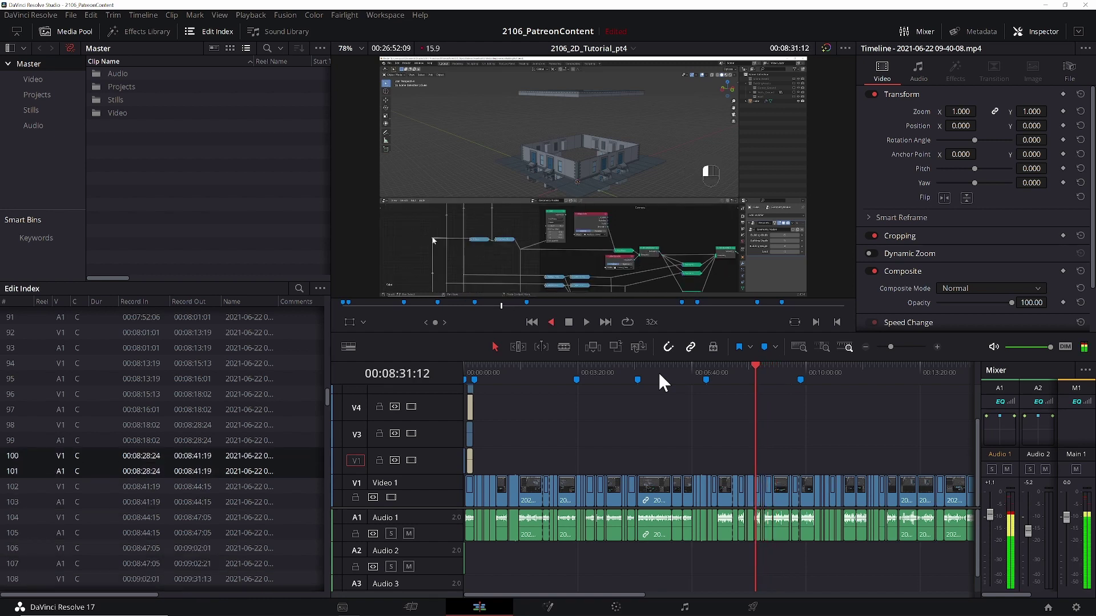
pyautogui.press('k')
# Step back and forth through edit points with Up/Down while zooming the timeline in and out.
pyautogui.press('Up')
pyautogui.press('Up')
pyautogui.press('Up')
pyautogui.hotkey('ctrl', '=')
pyautogui.hotkey('ctrl', '-')
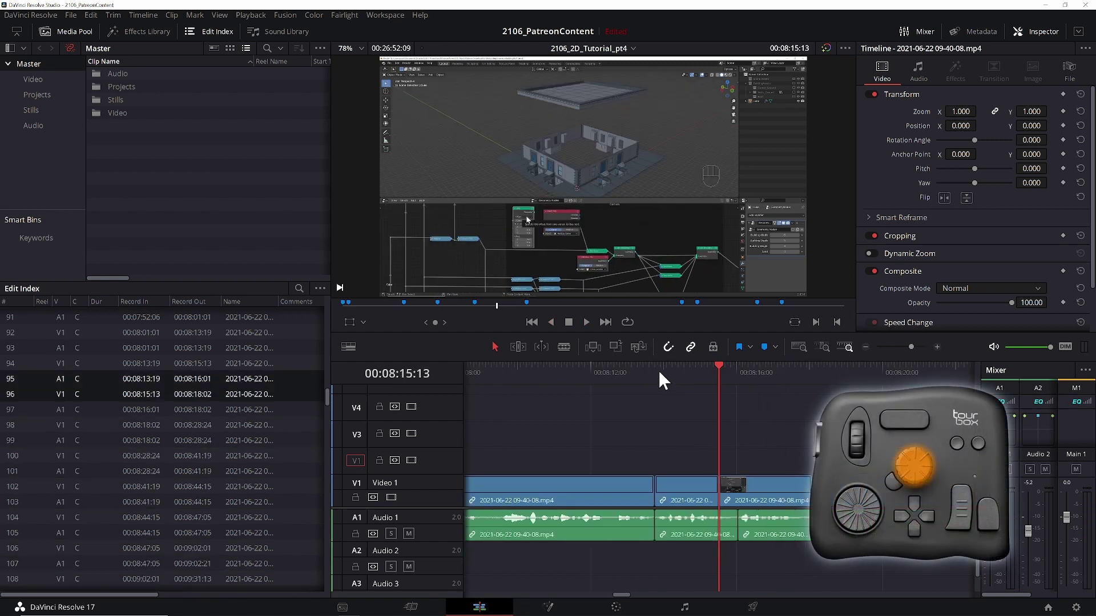
pyautogui.press('Up')
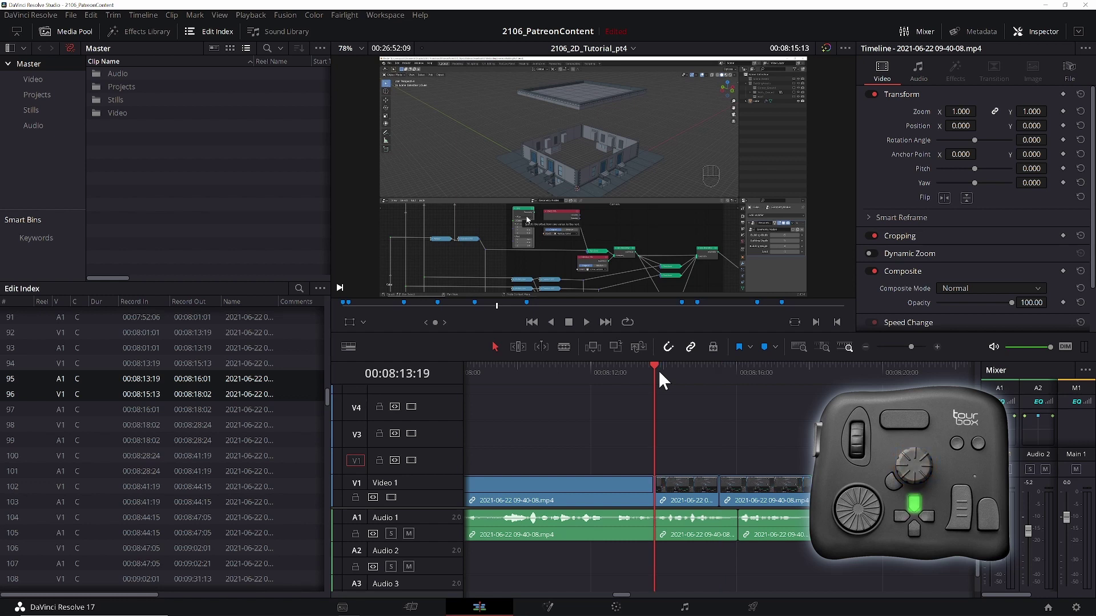
pyautogui.press('Up')
pyautogui.press('Up')
pyautogui.press('Up')
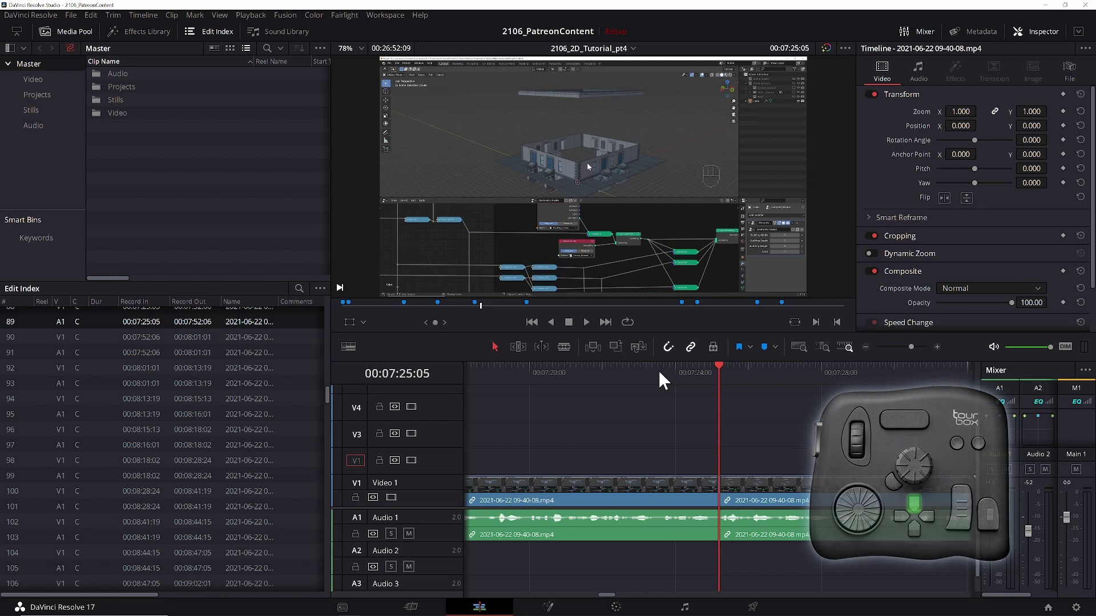
pyautogui.press('Down')
pyautogui.press('Down')
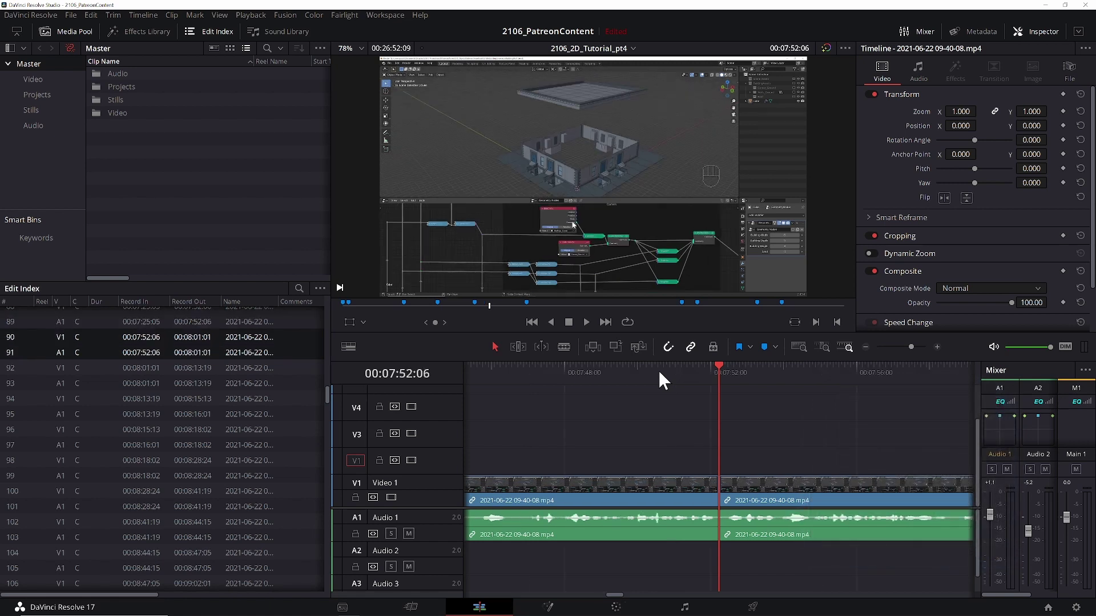
pyautogui.hotkey('ctrl', '-')
pyautogui.hotkey('ctrl', '-')
pyautogui.hotkey('ctrl', '-')
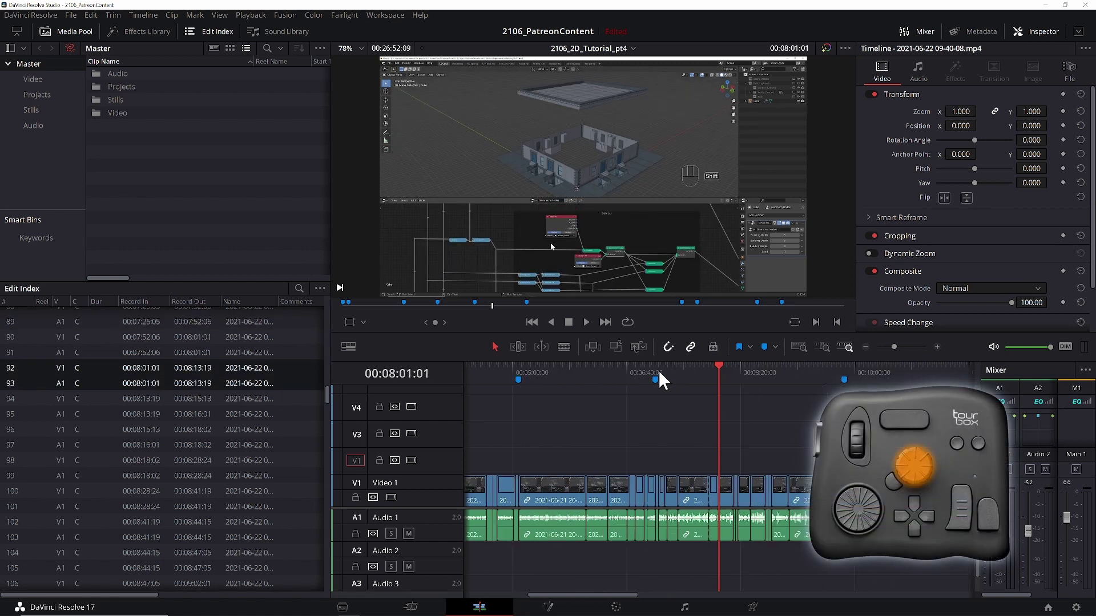
pyautogui.hotkey('ctrl', '=')
pyautogui.press('Down')
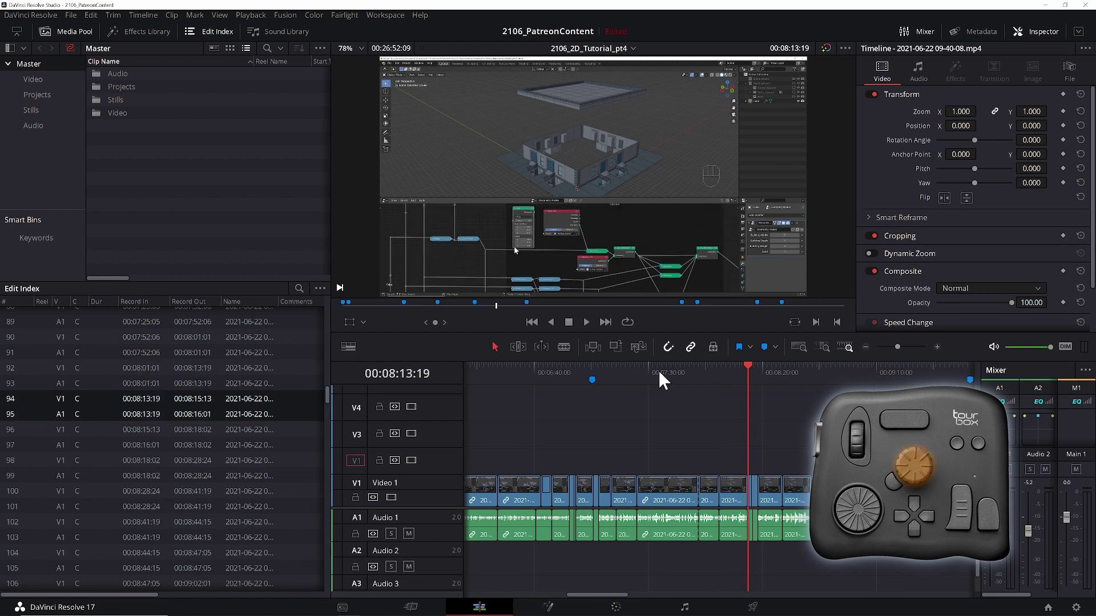
pyautogui.press('Down')
pyautogui.press('Down')
pyautogui.press('Down')
pyautogui.press('Down')
pyautogui.press('Down')
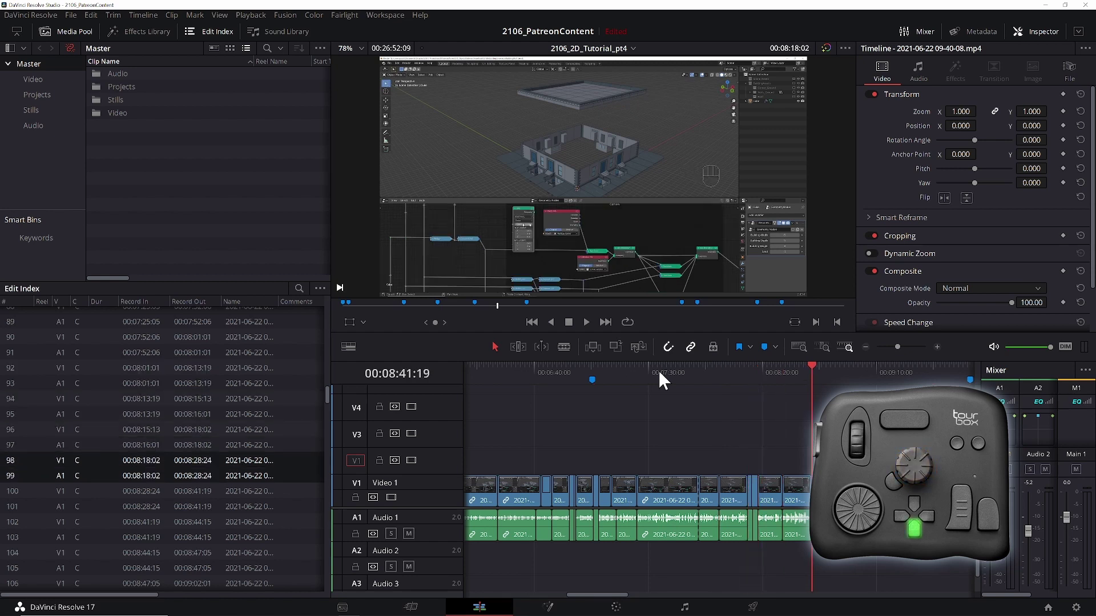
pyautogui.press('Up')
pyautogui.press('Up')
pyautogui.press('Up')
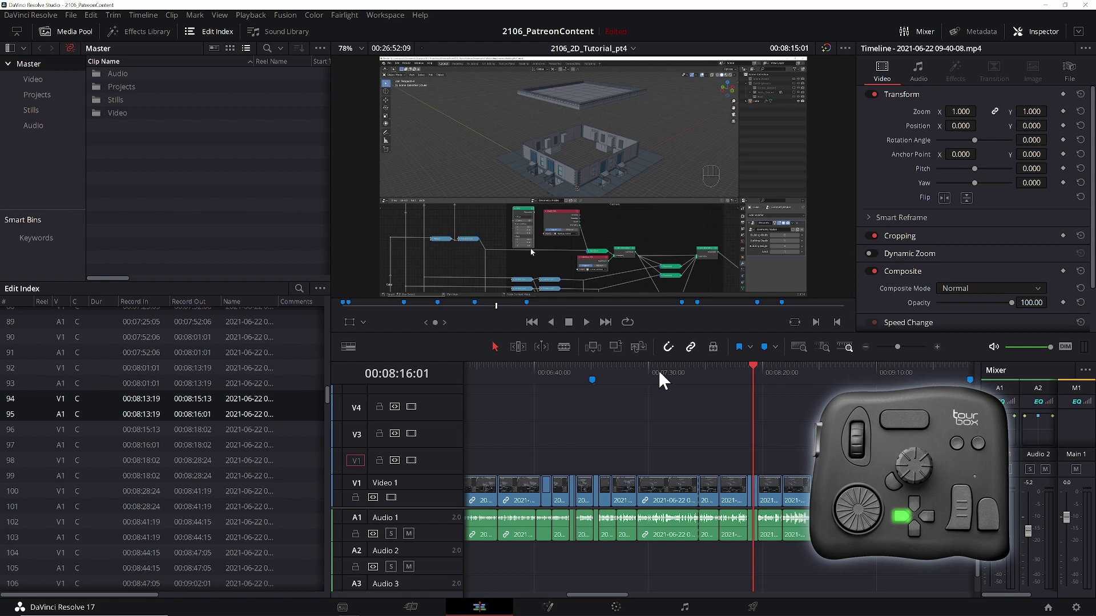
# Jog the playhead by seconds and single frames to 00:08:12:14, then bring up TourBox Console.
pyautogui.hotkey('shift', 'Right')
pyautogui.hotkey('shift', 'Right')
pyautogui.hotkey('shift', 'Right')
pyautogui.hotkey('shift', 'Right')
pyautogui.hotkey('shift', 'Left')
pyautogui.hotkey('shift', 'Left')
pyautogui.hotkey('shift', 'Left')
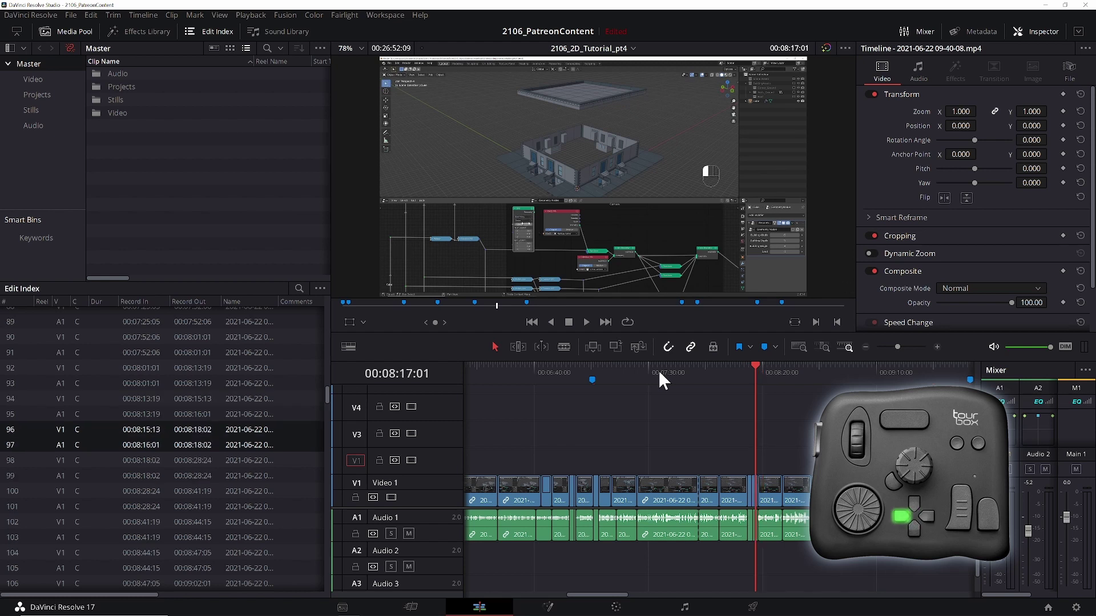
pyautogui.hotkey('shift', 'Left')
pyautogui.hotkey('shift', 'Left')
pyautogui.hotkey('shift', 'Left')
pyautogui.hotkey('shift', 'Right')
pyautogui.hotkey('shift', 'Right')
pyautogui.hotkey('shift', 'Right')
pyautogui.hotkey('shift', 'Left')
pyautogui.hotkey('shift', 'Left')
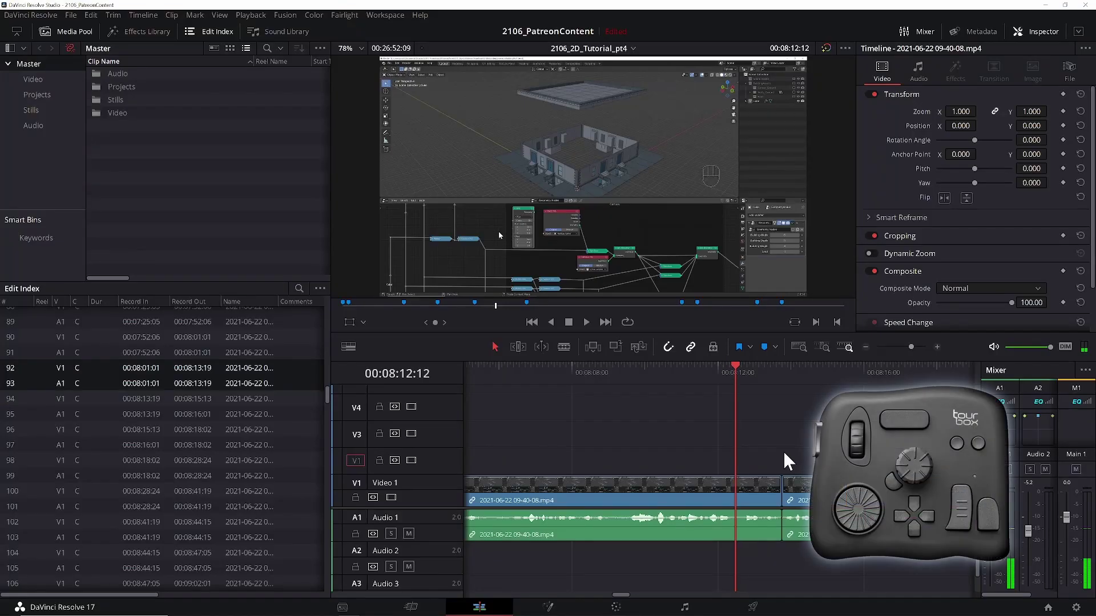
pyautogui.press('Left')
pyautogui.press('Left')
pyautogui.press('Left')
pyautogui.press('Right')
pyautogui.press('Right')
pyautogui.press('Right')
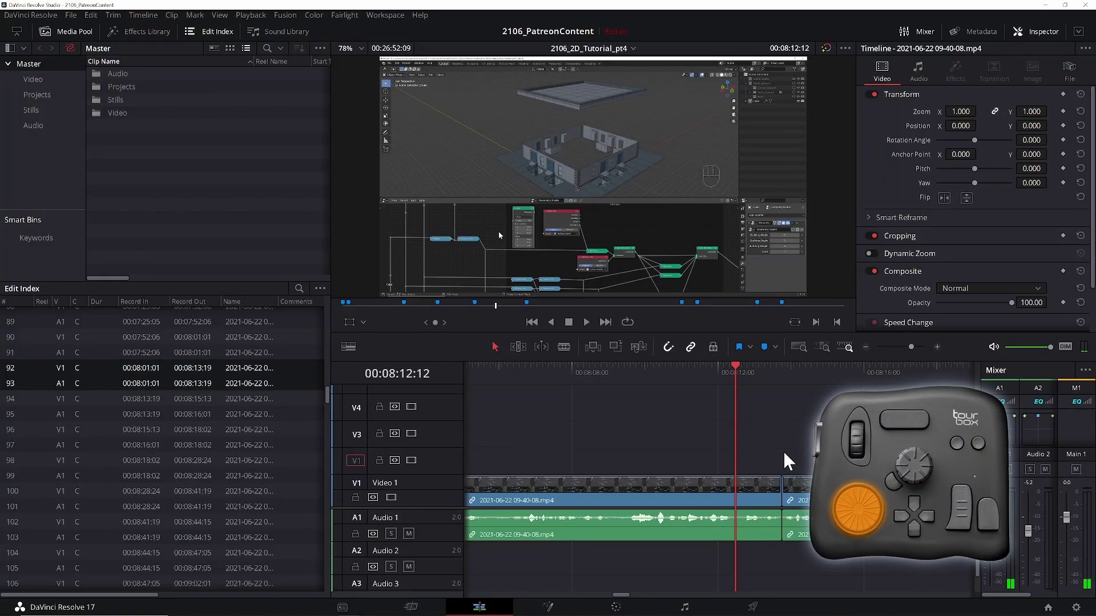
pyautogui.press('Right')
pyautogui.press('Right')
pyautogui.press('Right')
pyautogui.press('Left')
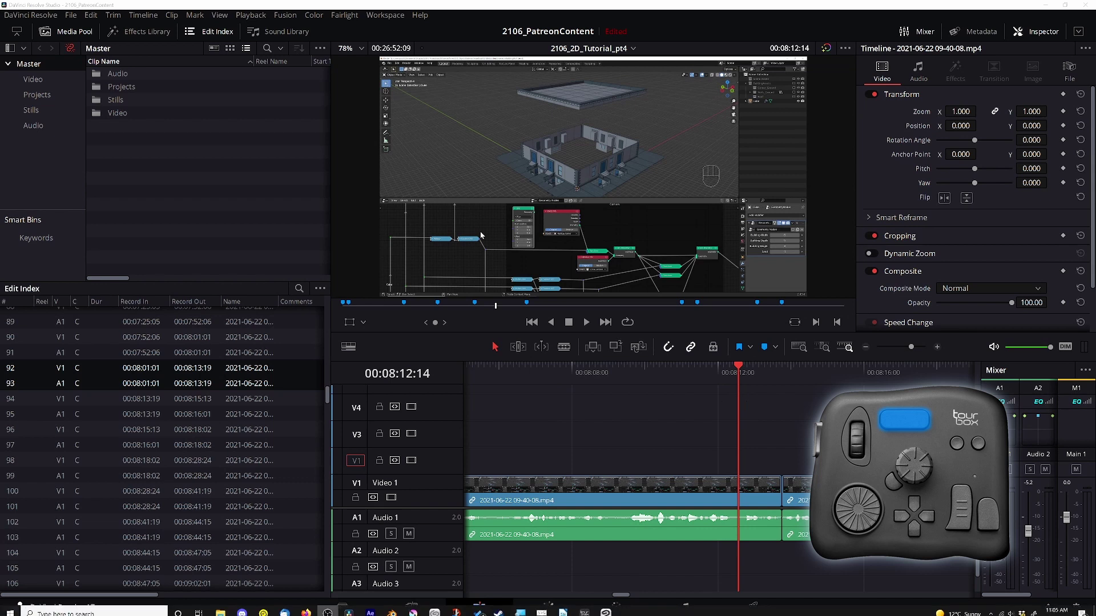
pyautogui.click(585, 607)
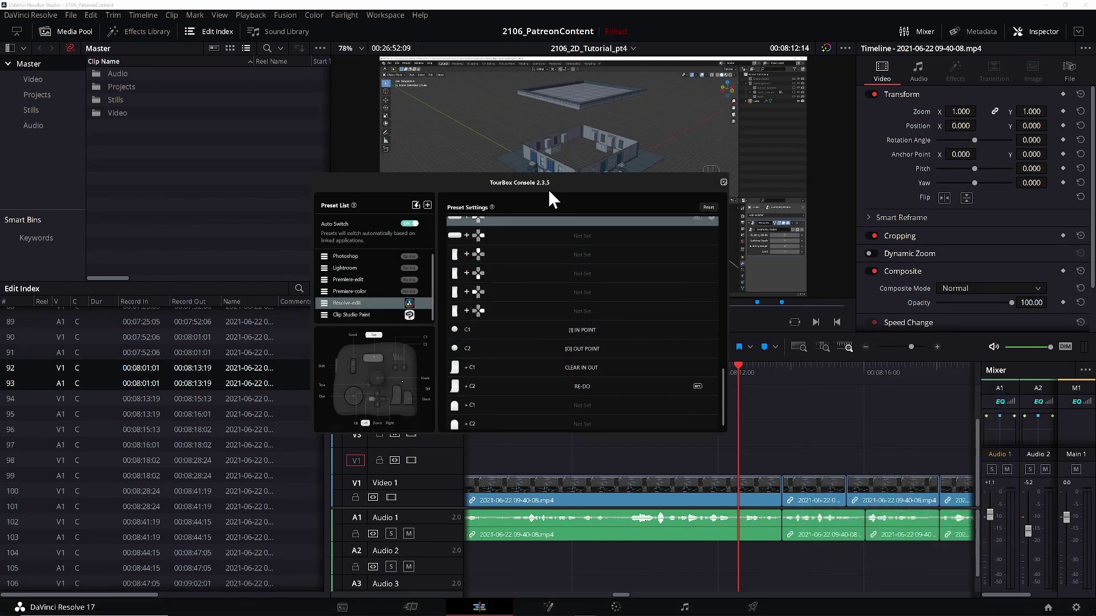
# Remap the Resolve-edit preset's Top button to CTRL+B.
pyautogui.scroll(10, 539, 257)
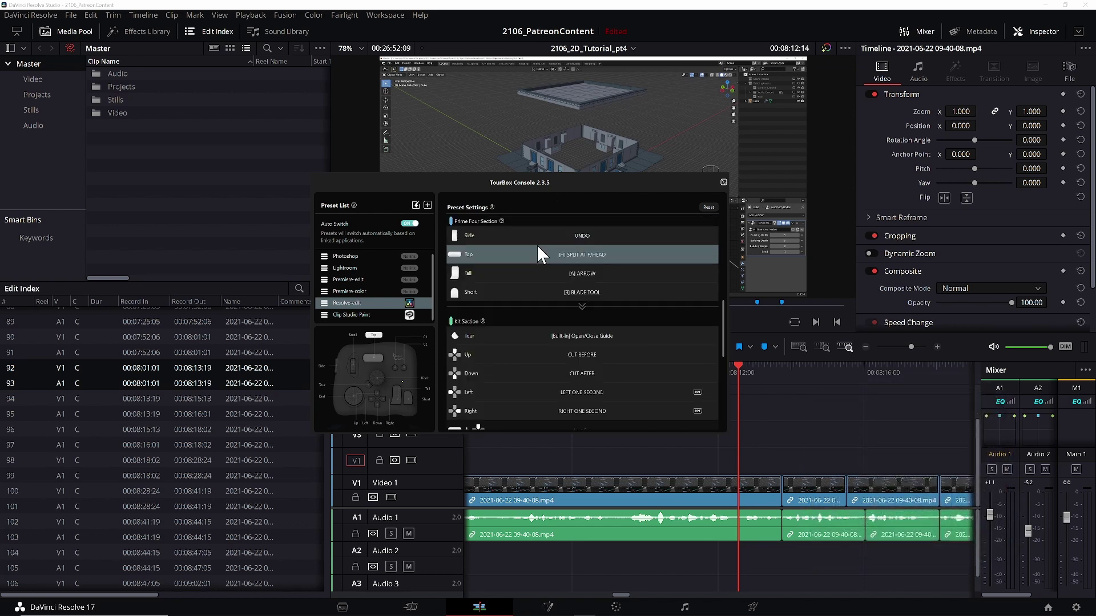
pyautogui.click(658, 264)
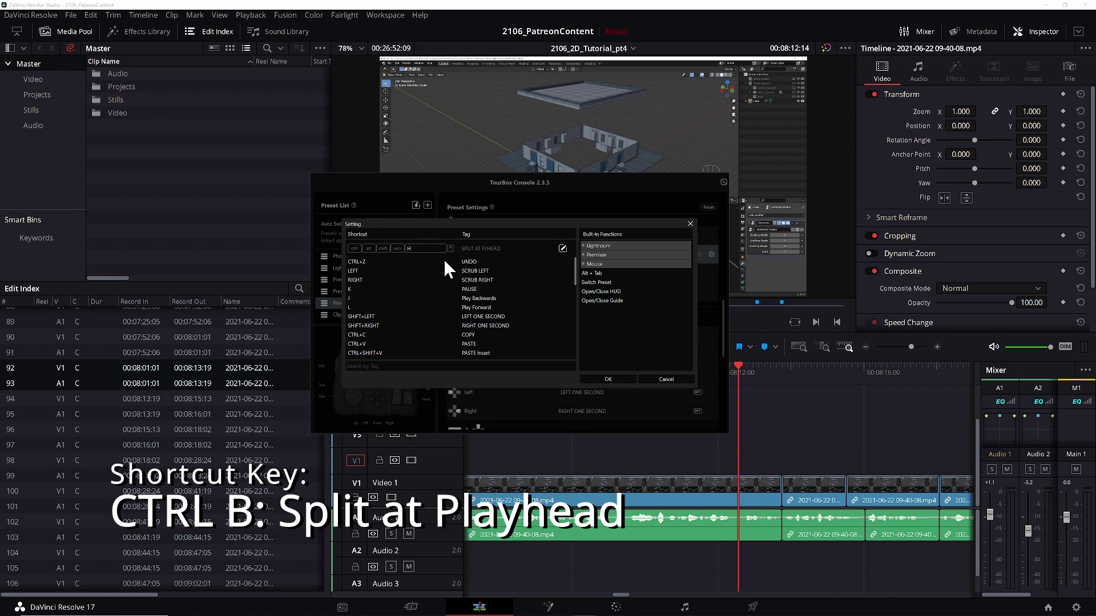
pyautogui.hotkey('ctrl', 'b')
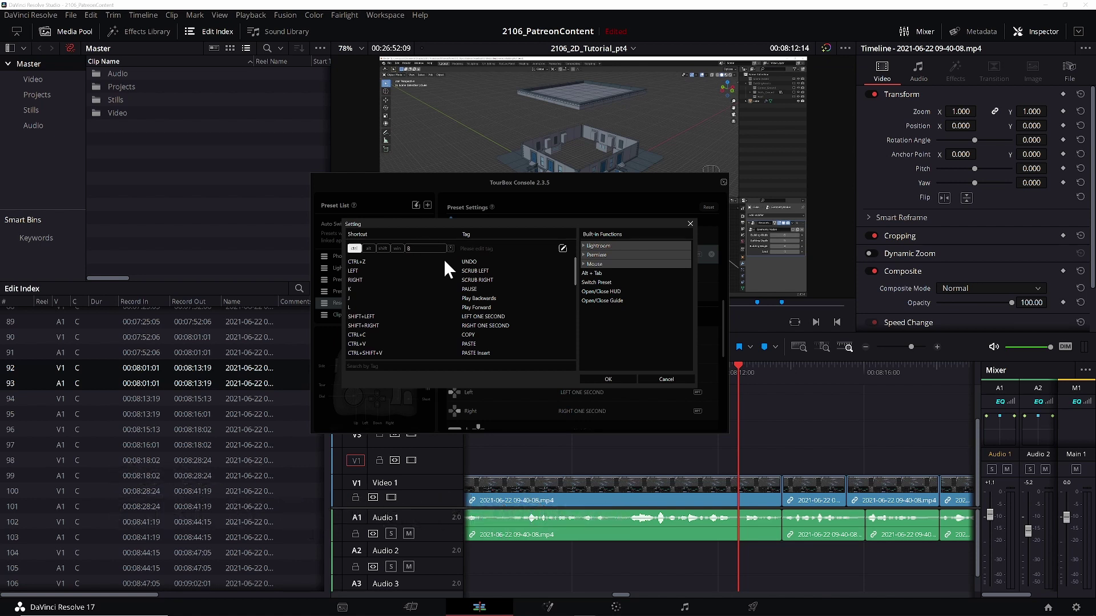
pyautogui.click(608, 379)
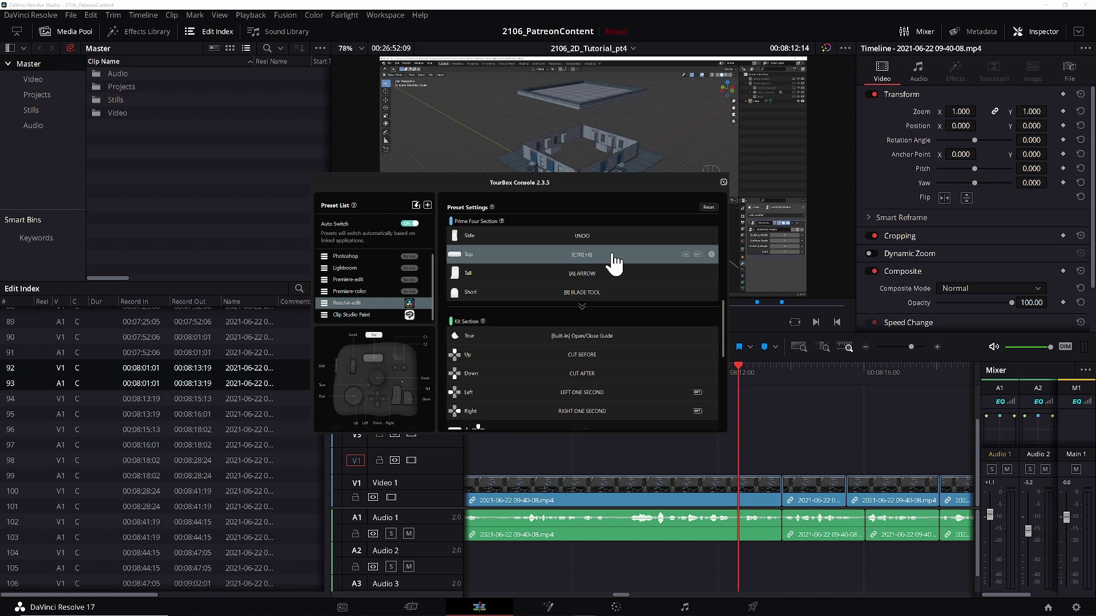
# Assign SHIFT+Z (Fit Timeline) to the Knob press and close TourBox Console.
pyautogui.scroll(5, 614, 264)
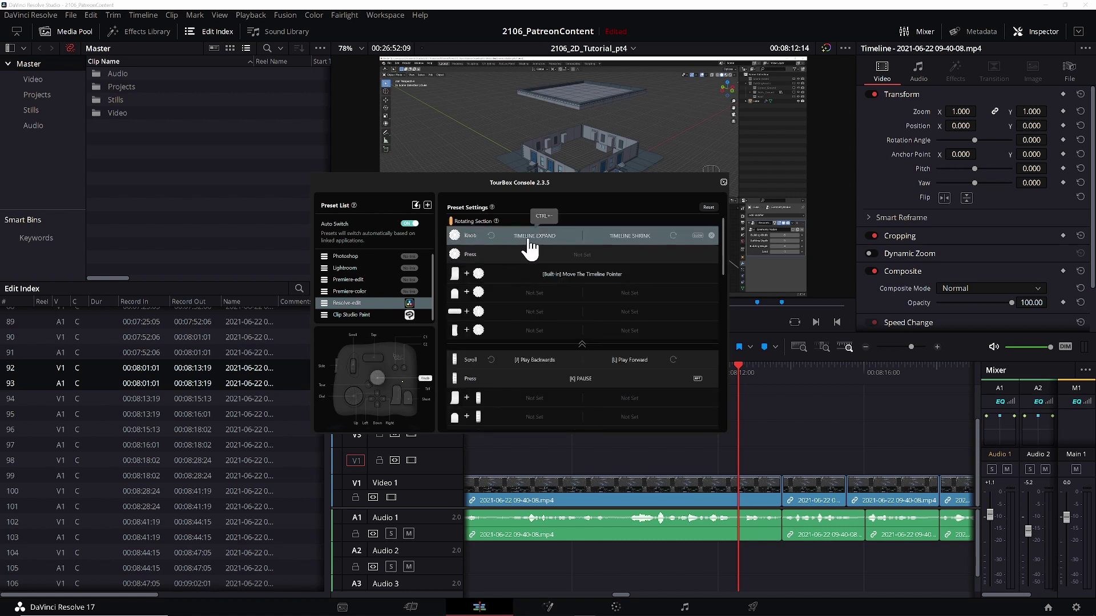
pyautogui.click(576, 258)
pyautogui.click(409, 249)
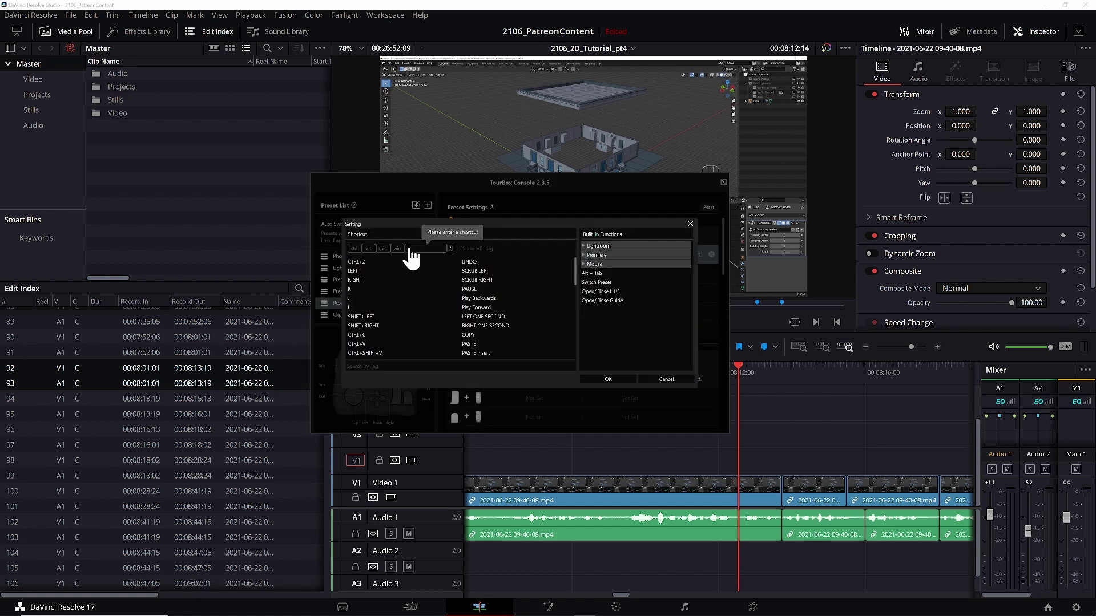
pyautogui.hotkey('shift', 'z')
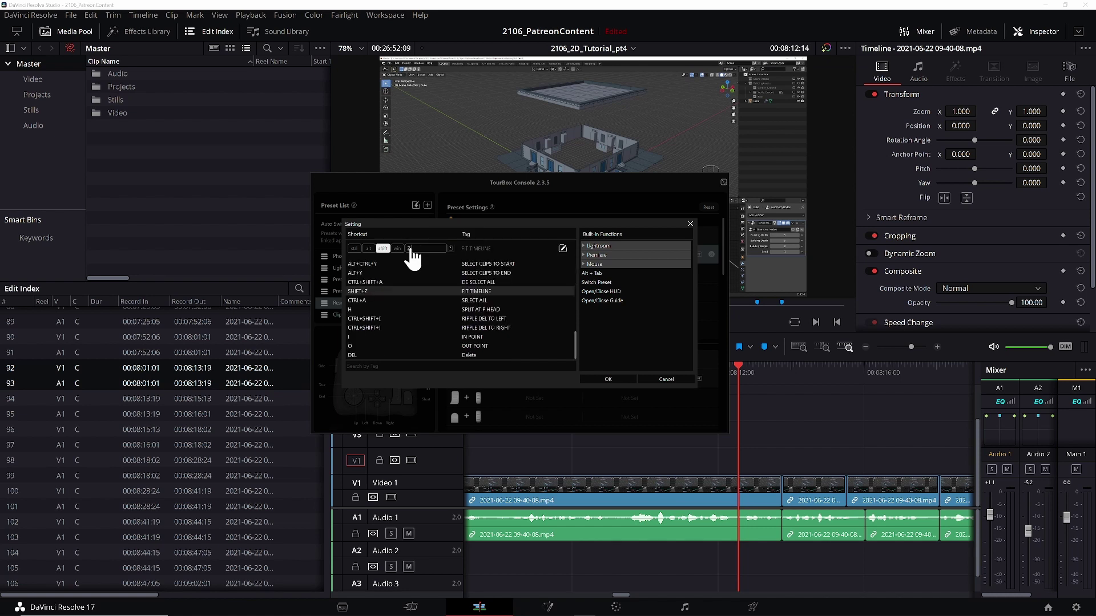
pyautogui.click(608, 379)
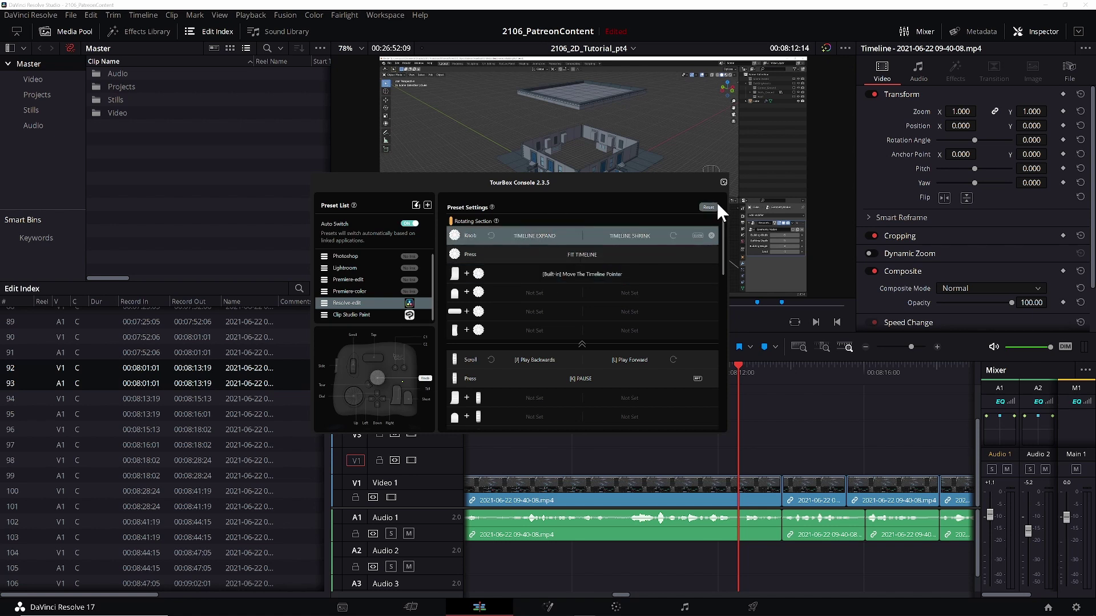
pyautogui.click(796, 441)
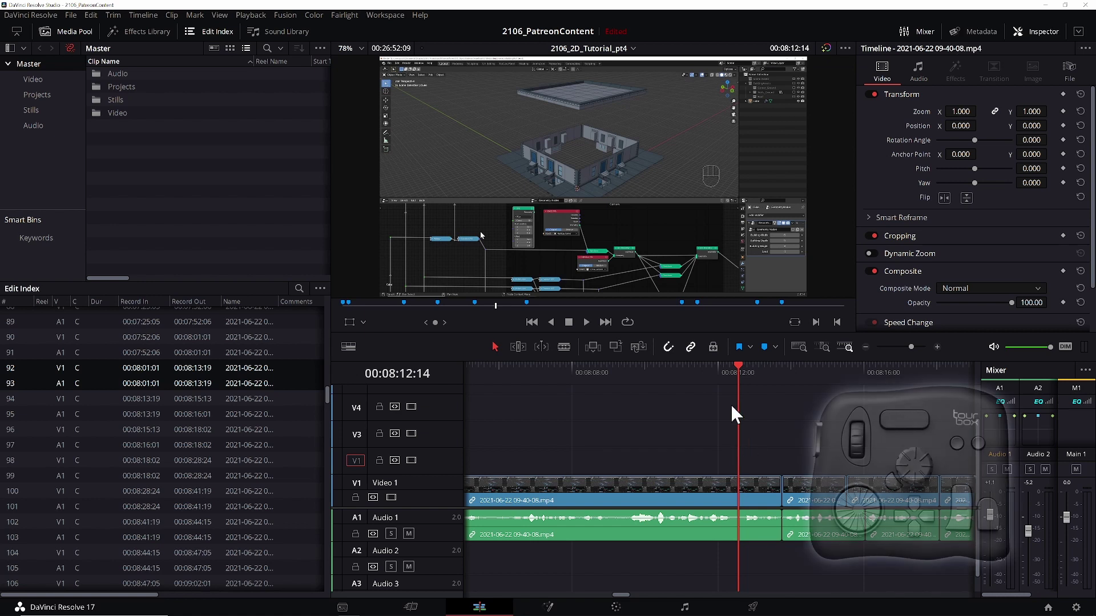
# Blade the V1/A1 clip at 00:08:09:13 and 00:08:12:09 using the TourBox knob to position the playhead.
pyautogui.scroll(10, 731, 404)
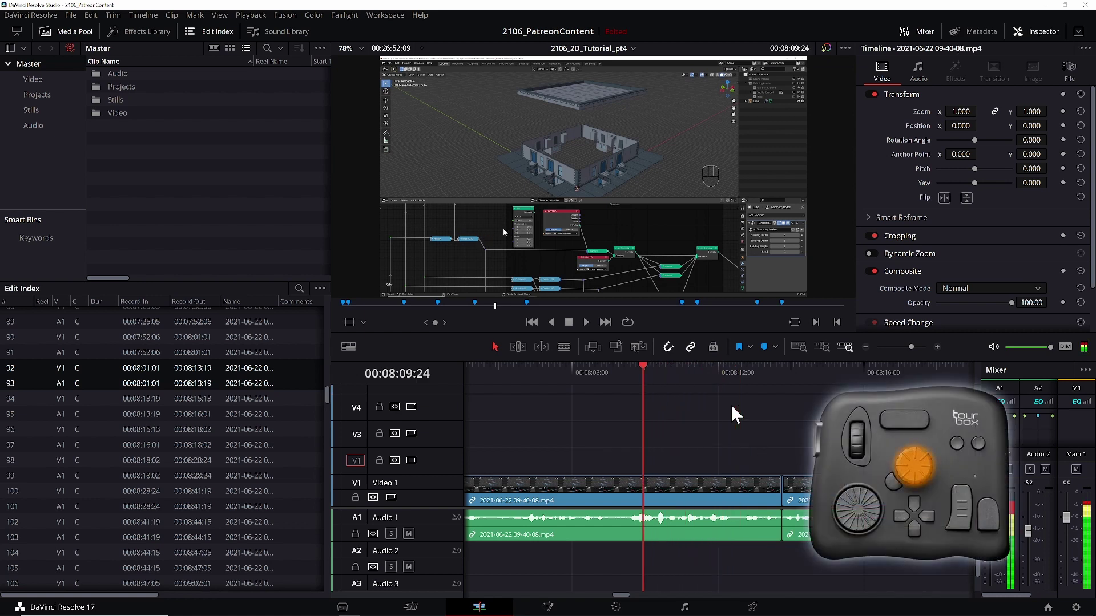
pyautogui.scroll(8, 731, 404)
pyautogui.scroll(-6, 730, 404)
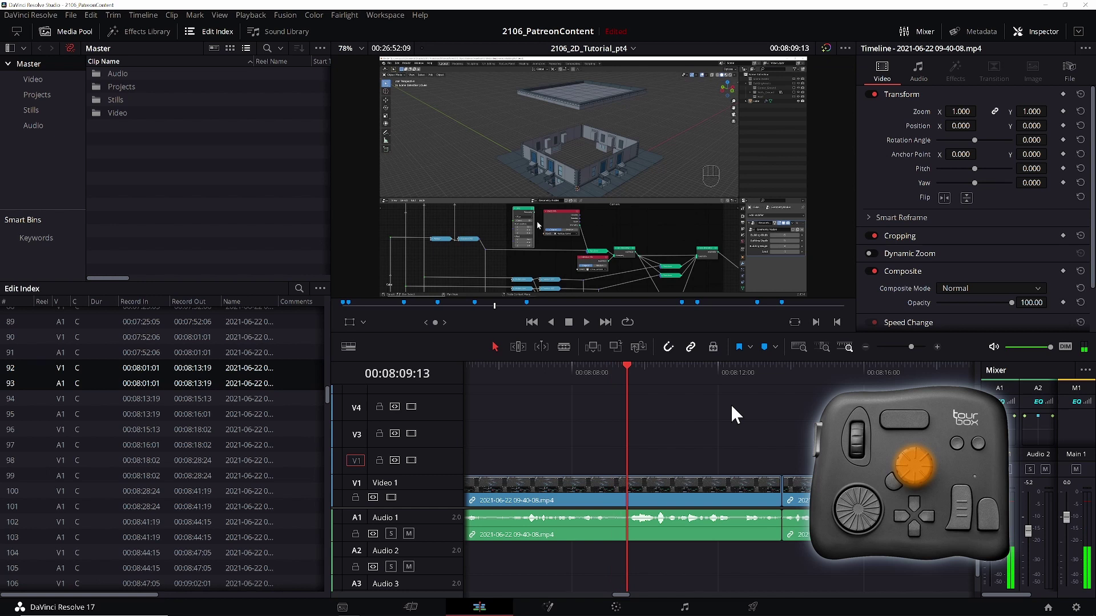
pyautogui.scroll(2, 730, 404)
pyautogui.hotkey('ctrl', 'b')
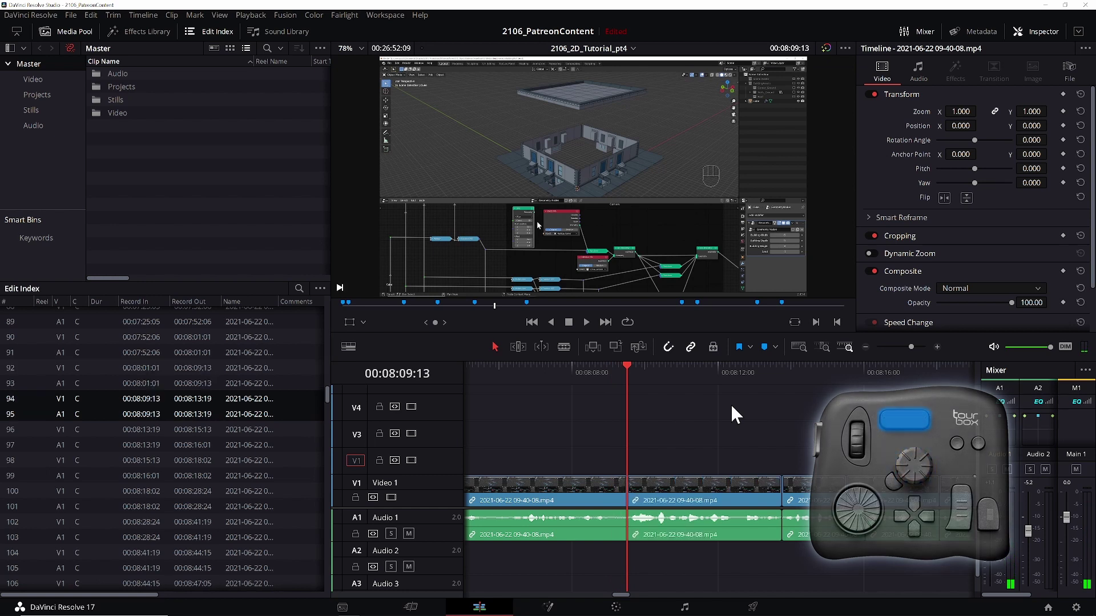
pyautogui.scroll(-6, 731, 404)
pyautogui.scroll(-20, 730, 404)
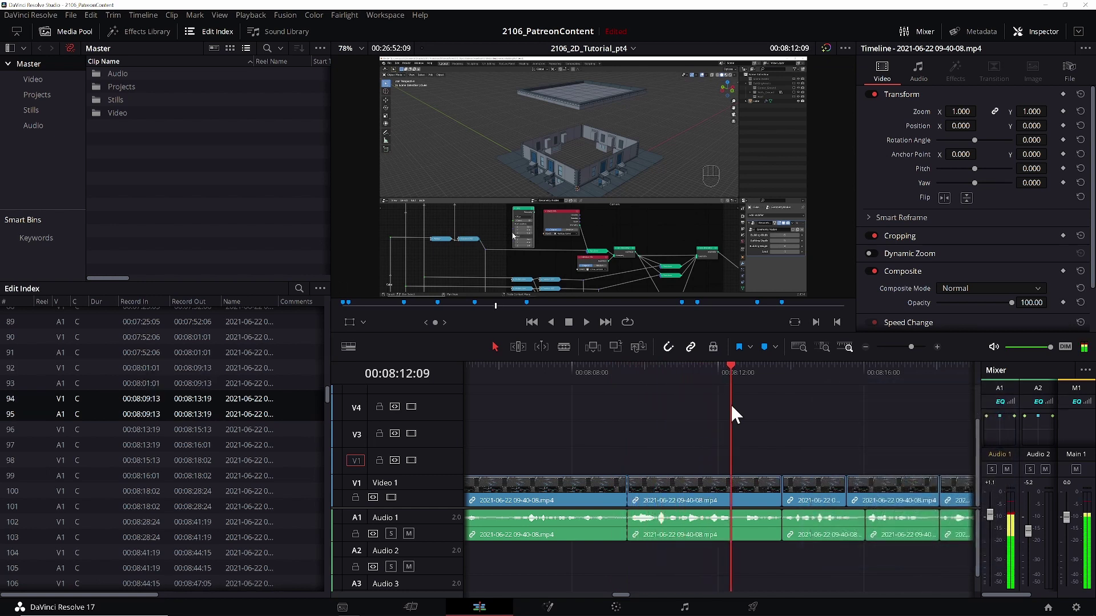
pyautogui.hotkey('ctrl', 'b')
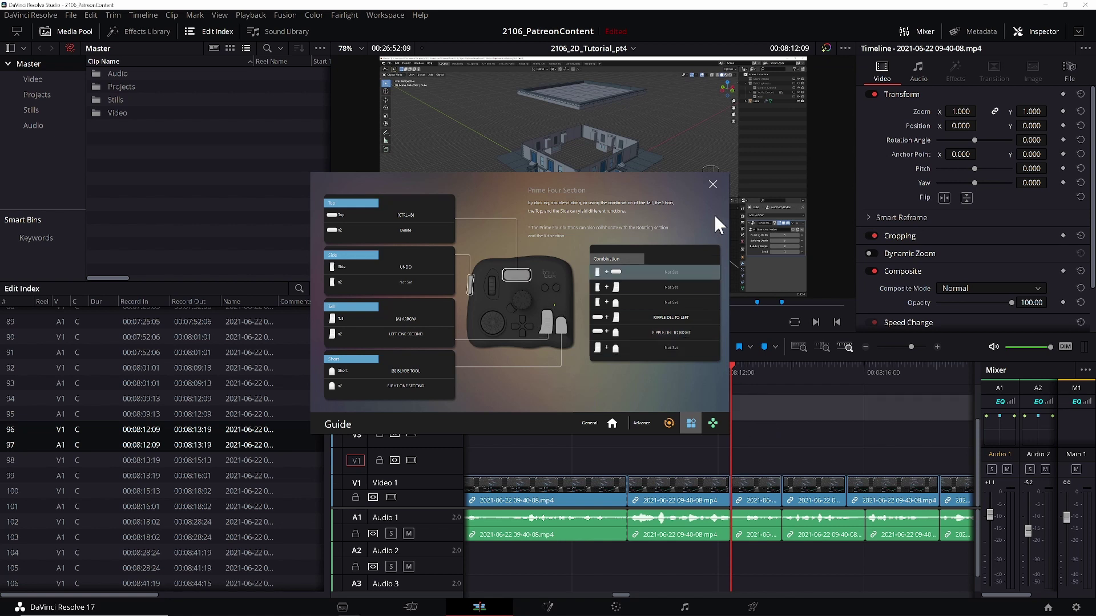
# Close the TourBox guide, toggle Blade mode, and undo the earlier cuts to rejoin the clip.
pyautogui.click(712, 182)
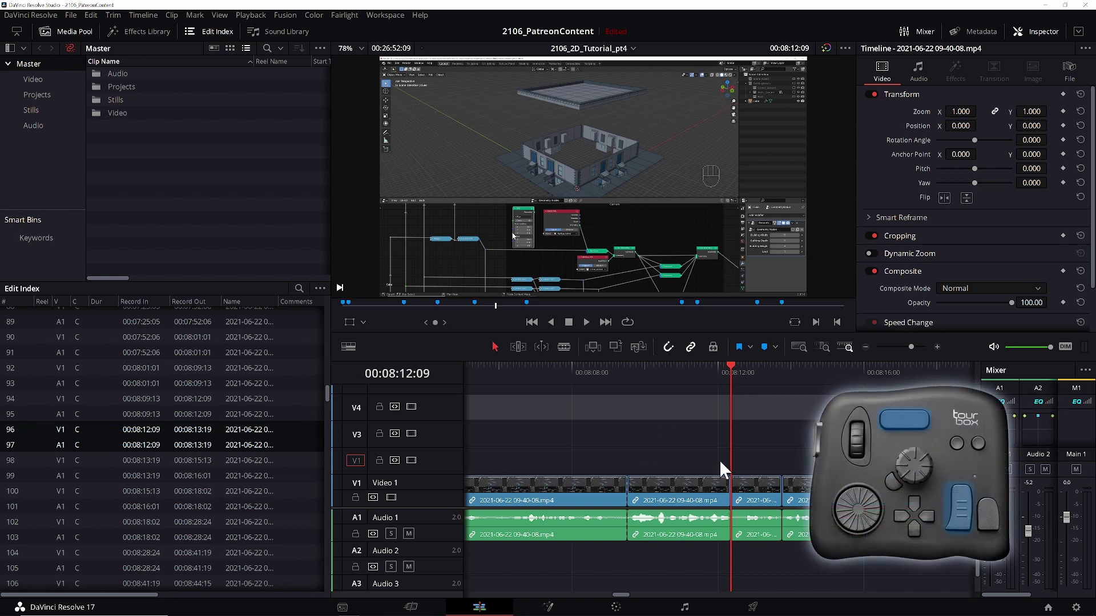
pyautogui.press('b')
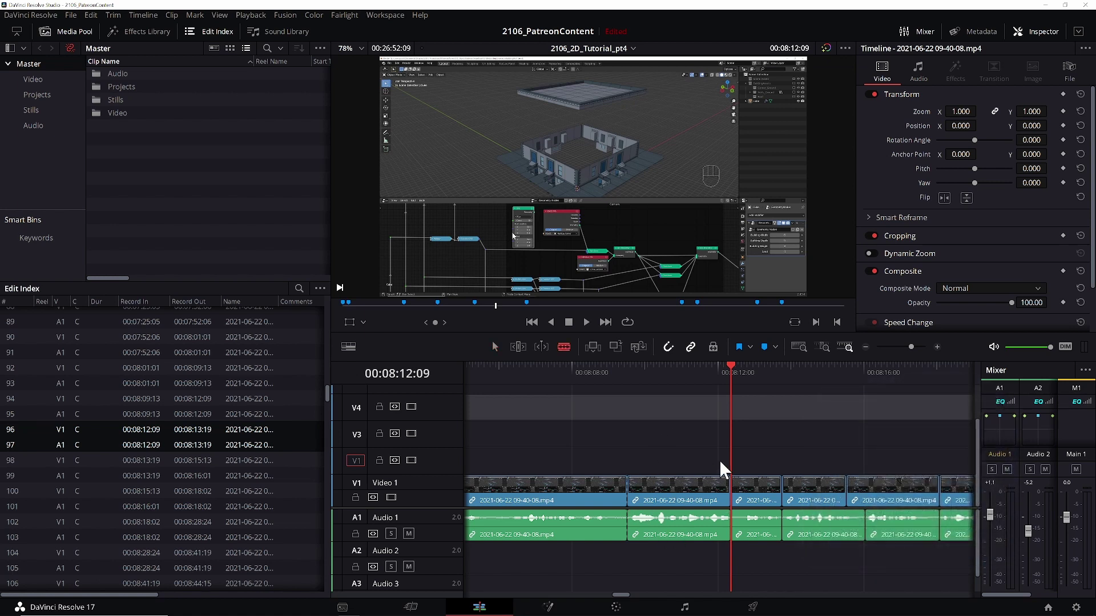
pyautogui.hotkey('ctrl', 'z')
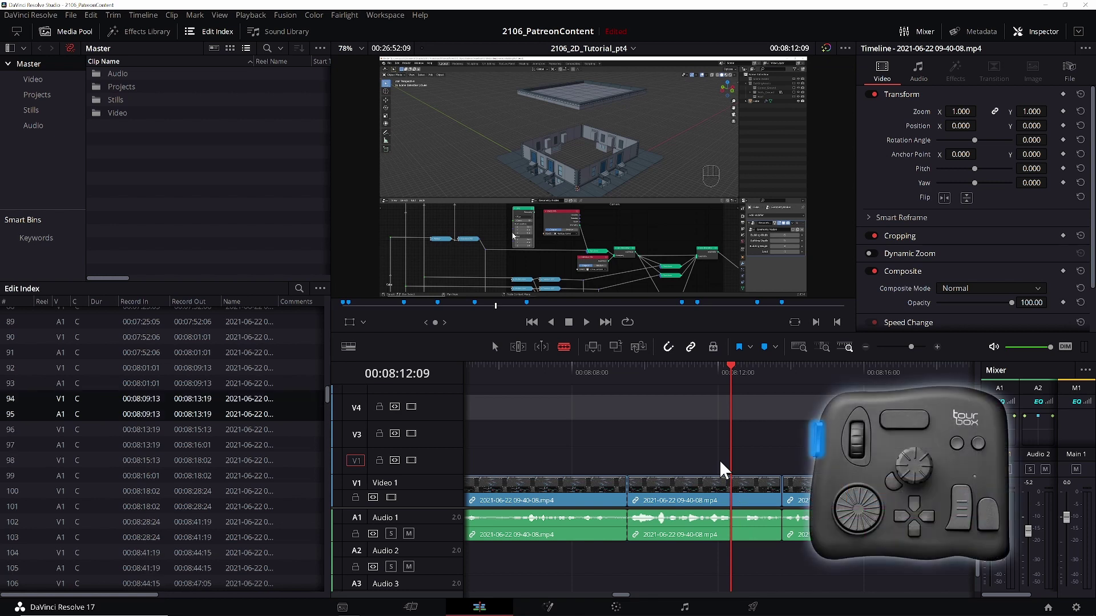
pyautogui.press('a')
pyautogui.hotkey('ctrl', 'z')
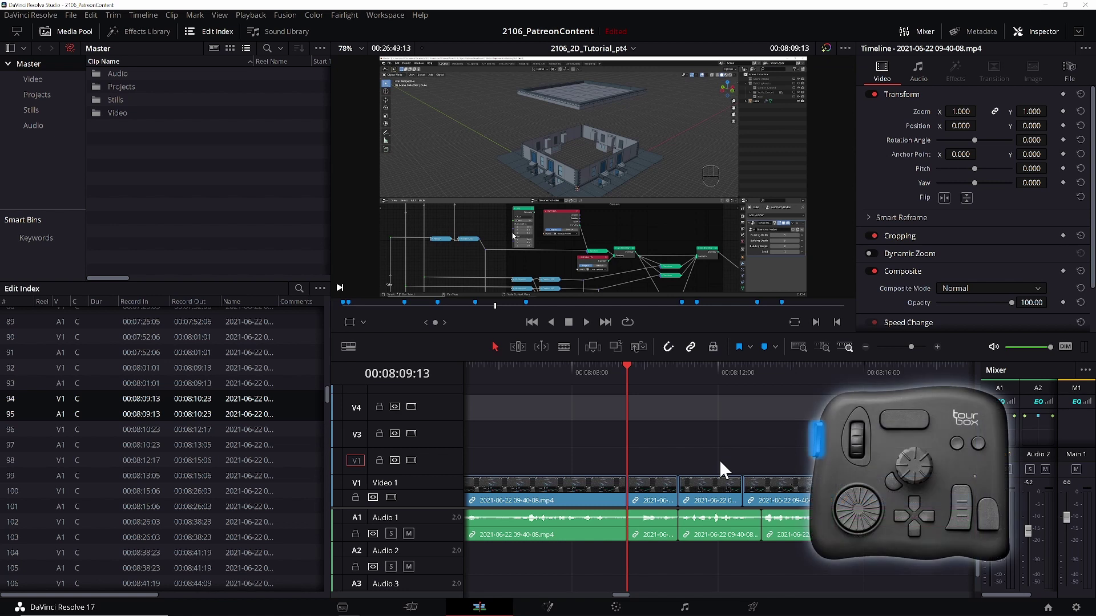
pyautogui.hotkey('ctrl', 'z')
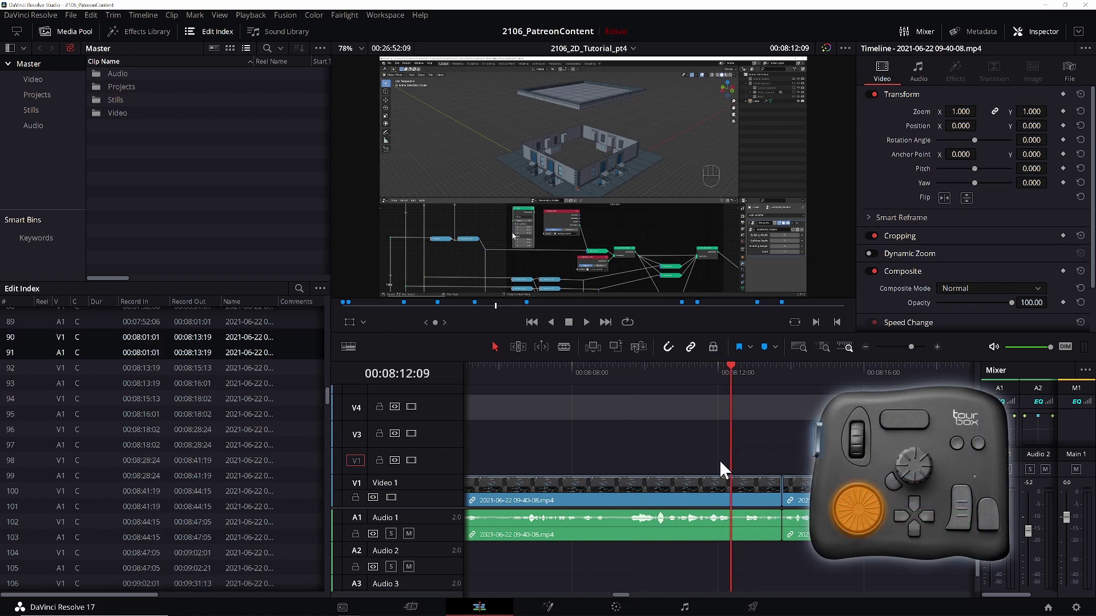
# Split the clip at 00:08:09:12, then ripple-trim its start to the playhead at 00:08:12:07.
pyautogui.press('Left')
pyautogui.press('Left')
pyautogui.press('Left')
pyautogui.press('Left')
pyautogui.press('Left')
pyautogui.press('Left')
pyautogui.press('Left')
pyautogui.press('Left')
pyautogui.press('Left')
pyautogui.press('Left')
pyautogui.press('Left')
pyautogui.press('Left')
pyautogui.press('Left')
pyautogui.press('Left')
pyautogui.press('Left')
pyautogui.press('Left')
pyautogui.press('Left')
pyautogui.press('Left')
pyautogui.press('Left')
pyautogui.press('Left')
pyautogui.press('Left')
pyautogui.press('Left')
pyautogui.press('Left')
pyautogui.press('Left')
pyautogui.press('Left')
pyautogui.press('Left')
pyautogui.press('Left')
pyautogui.press('Left')
pyautogui.press('Left')
pyautogui.press('Left')
pyautogui.press('Left')
pyautogui.press('Left')
pyautogui.press('Left')
pyautogui.press('Left')
pyautogui.press('Left')
pyautogui.press('Left')
pyautogui.press('Left')
pyautogui.press('Left')
pyautogui.press('Left')
pyautogui.press('Left')
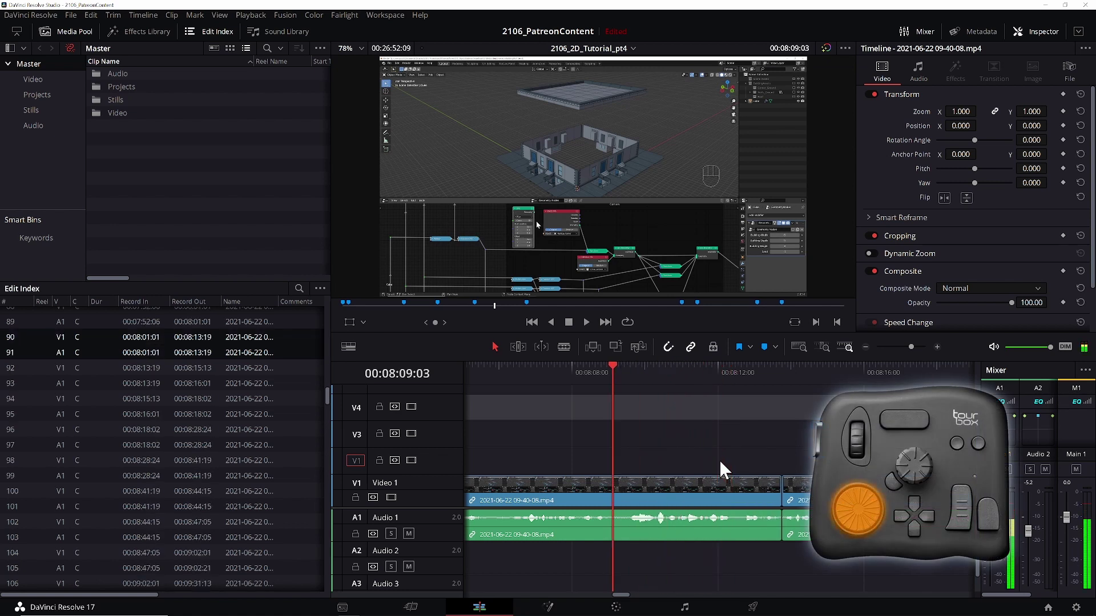
pyautogui.press('Right')
pyautogui.press('Right')
pyautogui.press('Right')
pyautogui.press('Right')
pyautogui.press('Right')
pyautogui.press('Right')
pyautogui.press('Right')
pyautogui.press('Right')
pyautogui.press('Right')
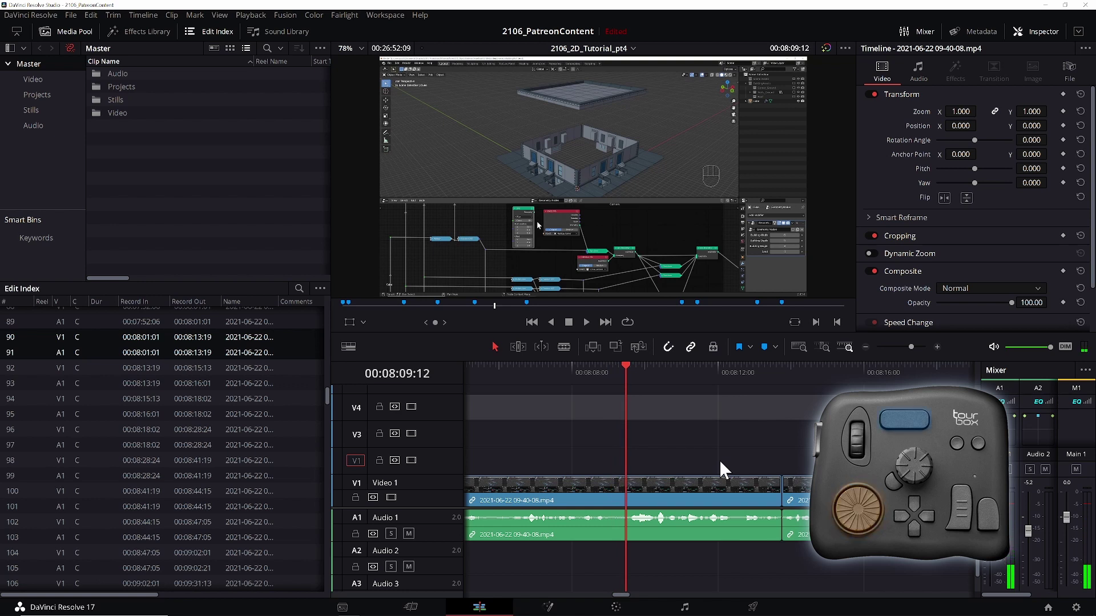
pyautogui.hotkey('ctrl', 'b')
pyautogui.press('Right')
pyautogui.press('Right')
pyautogui.press('Right')
pyautogui.press('Right')
pyautogui.press('Right')
pyautogui.press('Right')
pyautogui.press('Right')
pyautogui.press('Right')
pyautogui.press('Right')
pyautogui.press('Right')
pyautogui.press('Right')
pyautogui.press('Right')
pyautogui.press('Right')
pyautogui.press('Right')
pyautogui.press('Right')
pyautogui.press('Right')
pyautogui.press('Right')
pyautogui.press('Right')
pyautogui.press('Right')
pyautogui.press('Right')
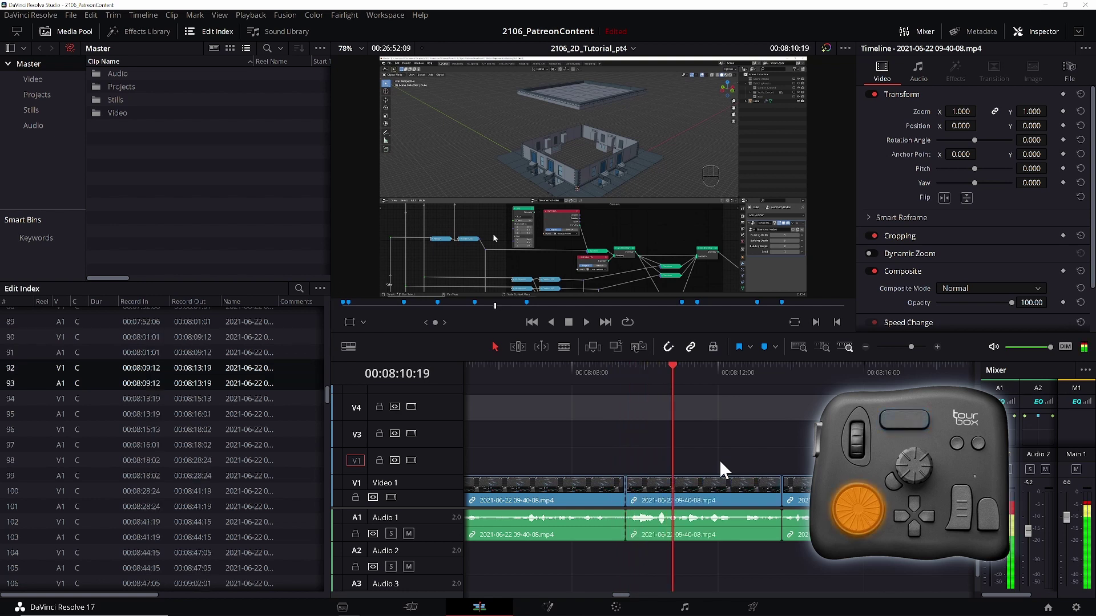
pyautogui.press('Right')
pyautogui.press('Right')
pyautogui.press('Right')
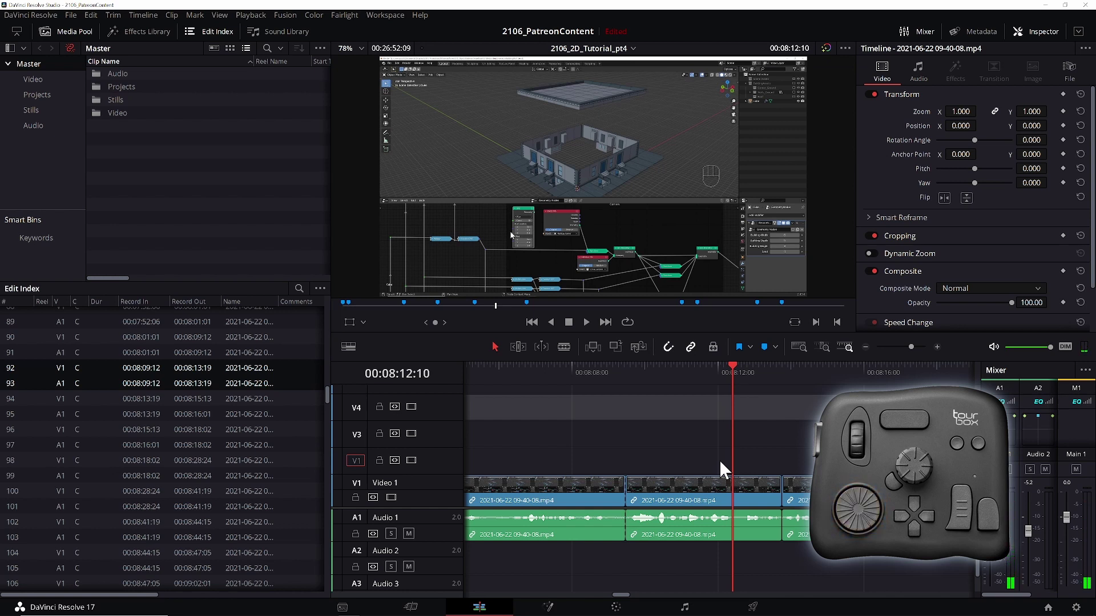
pyautogui.hotkey('ctrl', 'shift', '[')
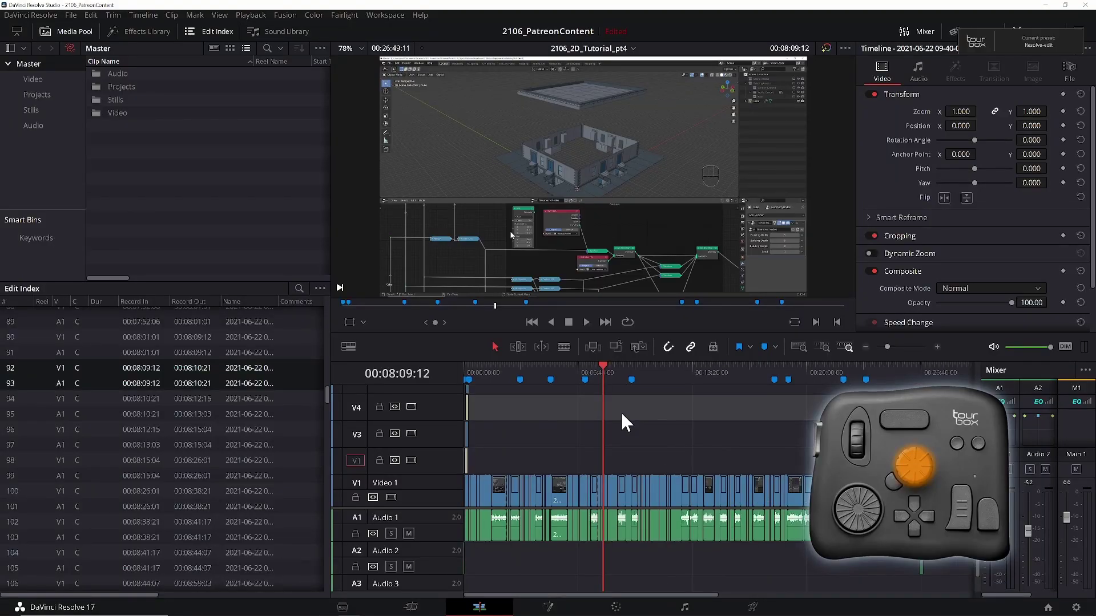
# Zoom the timeline, then fit the entire edit of about 26 minutes into view.
pyautogui.hotkey('ctrl', '=')
pyautogui.hotkey('ctrl', '=')
pyautogui.hotkey('ctrl', '=')
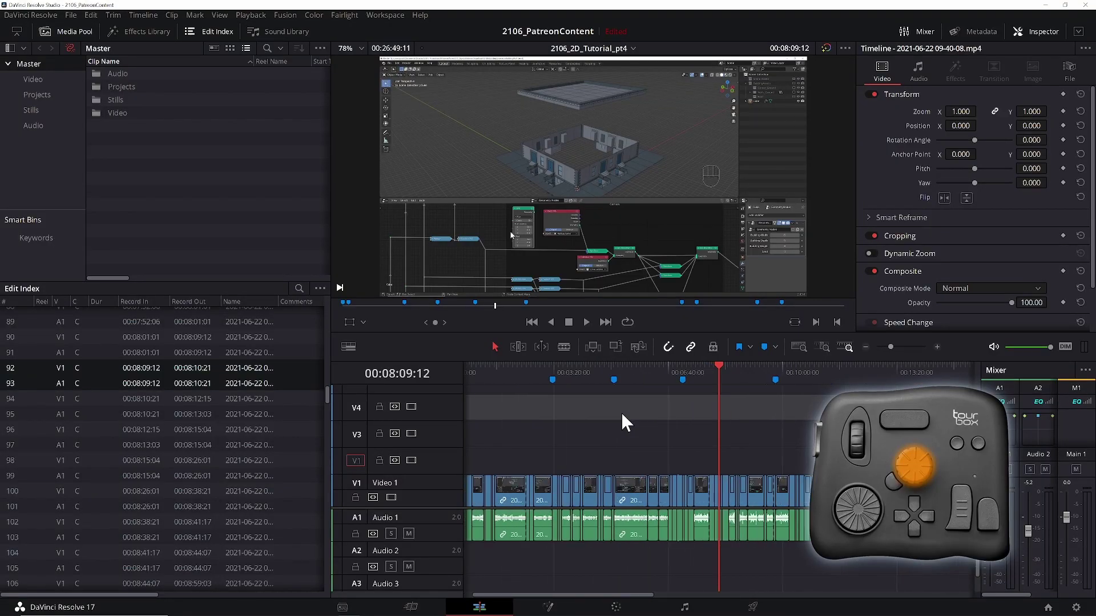
pyautogui.hotkey('shift', 'z')
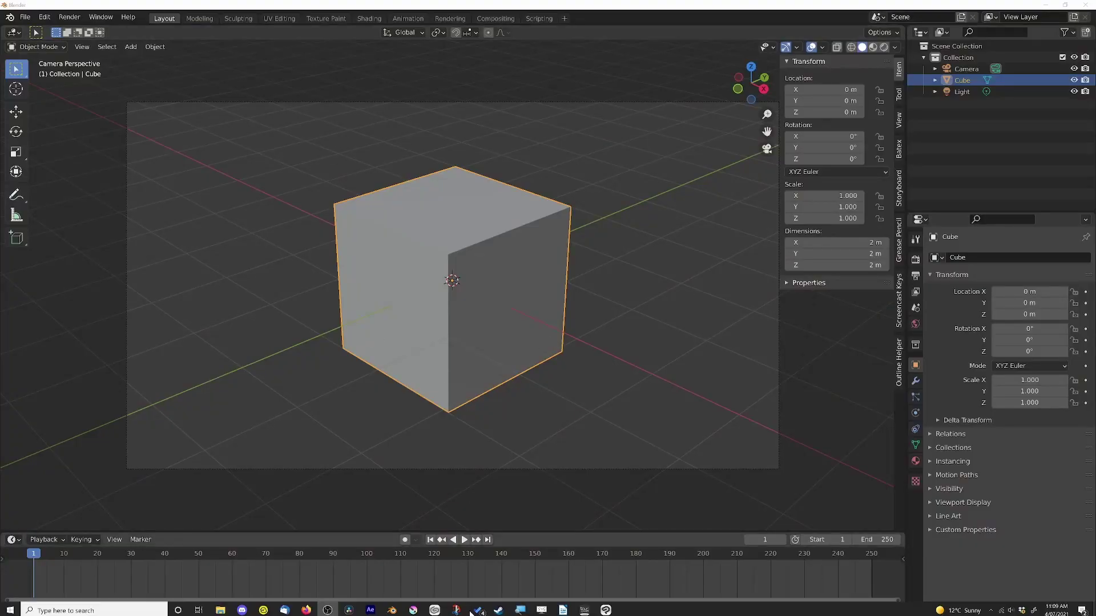
# Create a new TourBox Console preset named Blender.
pyautogui.click(584, 608)
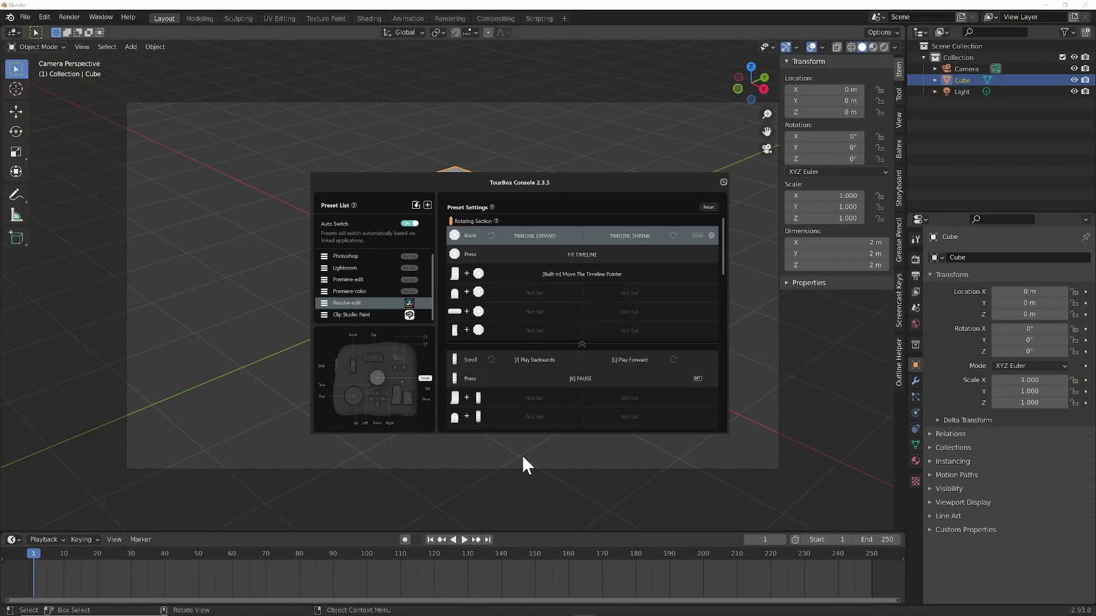
pyautogui.click(428, 206)
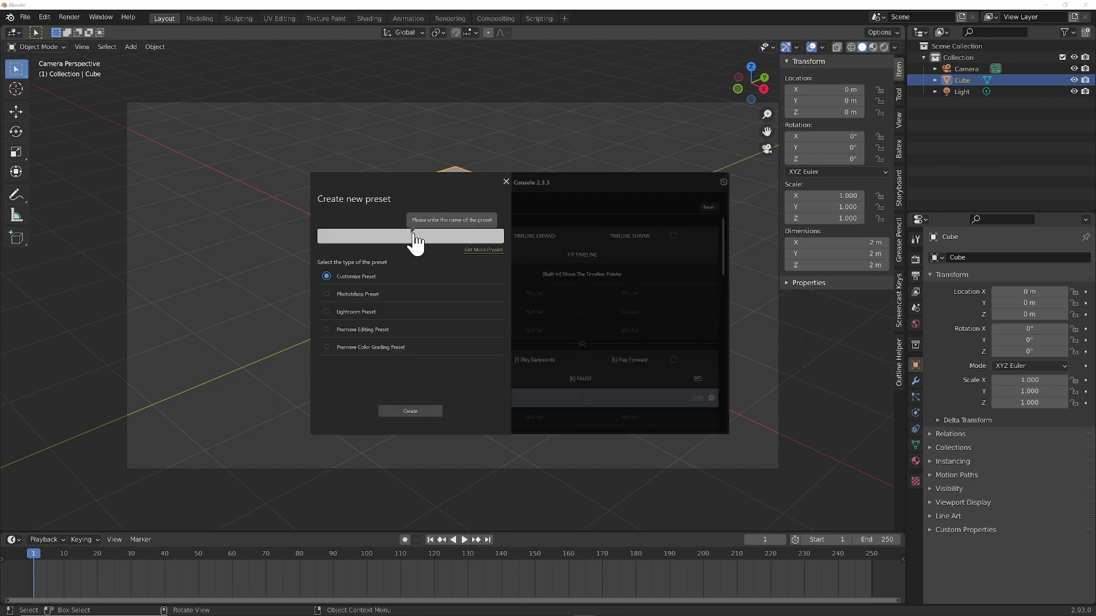
pyautogui.write('Blender')
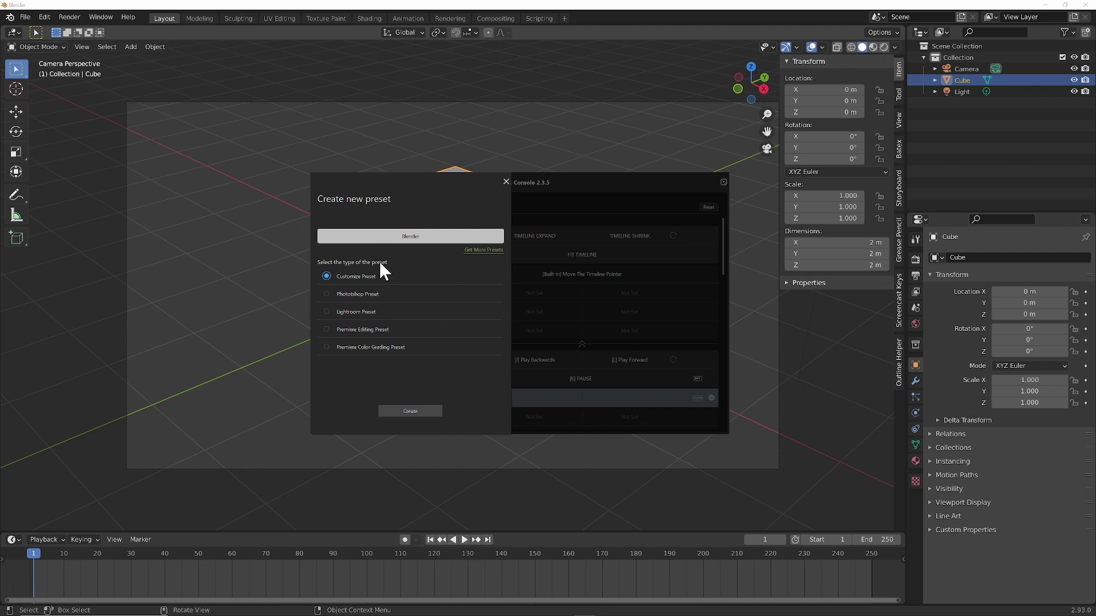
pyautogui.click(409, 412)
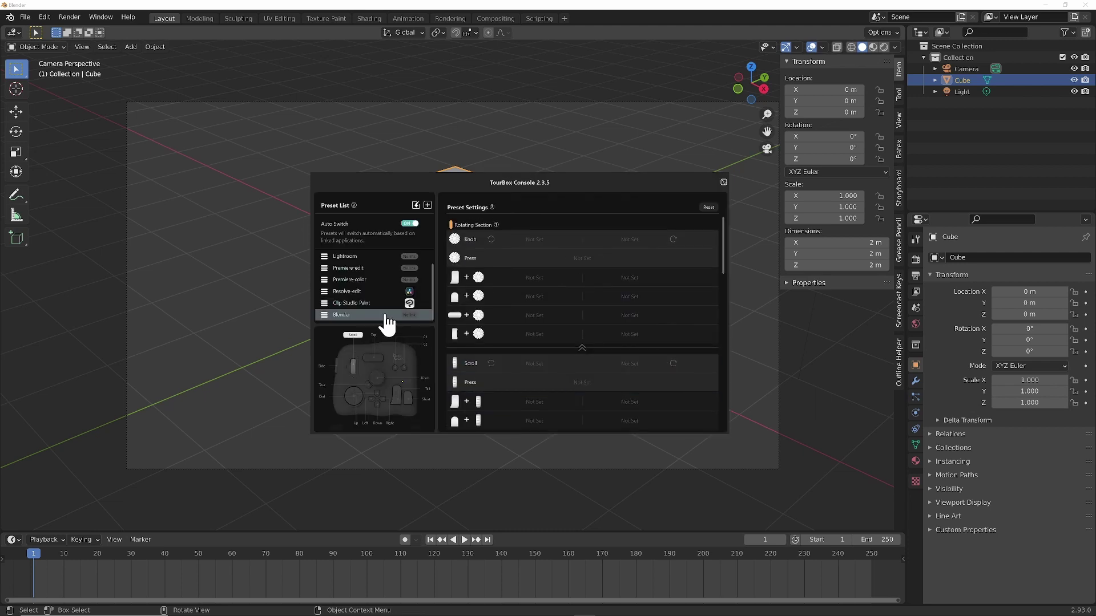
# Link the Blender preset to the blender application and close the console.
pyautogui.click(408, 317)
pyautogui.scroll(-3, 500, 341)
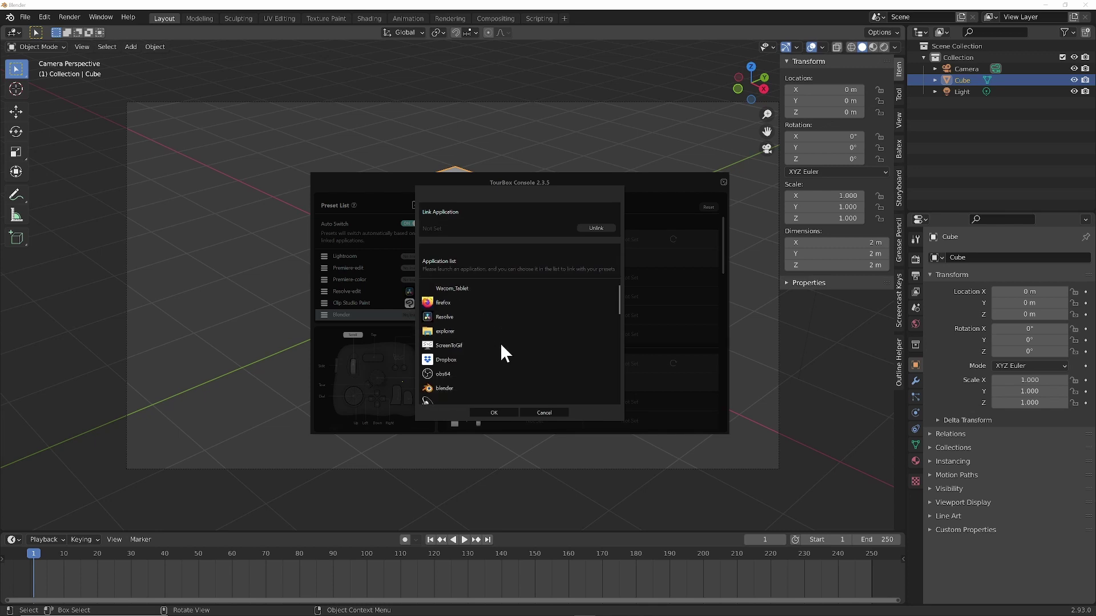
pyautogui.click(446, 373)
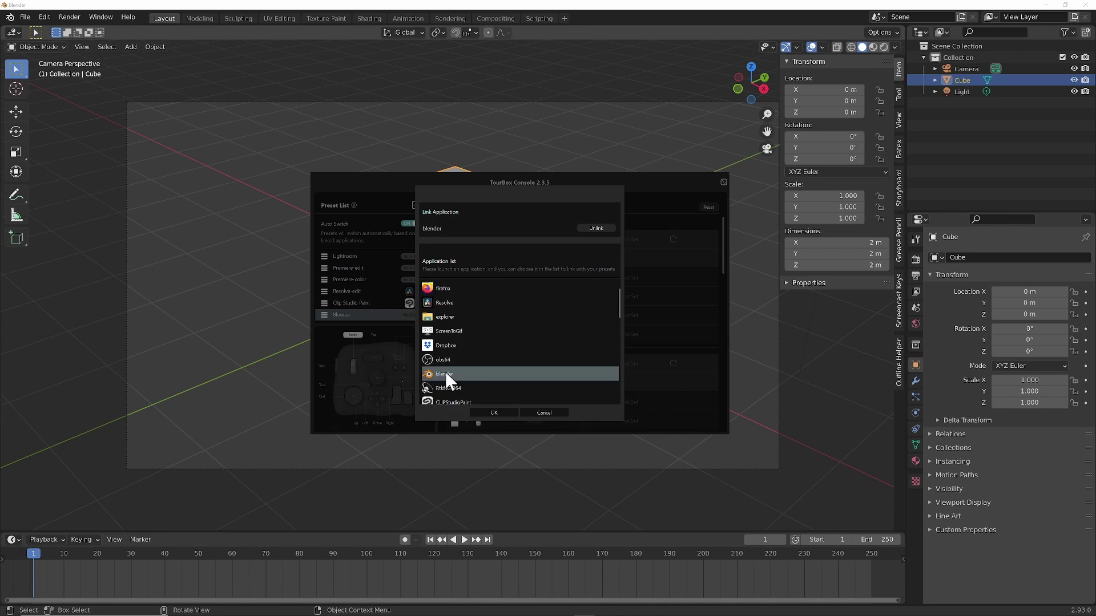
pyautogui.click(492, 413)
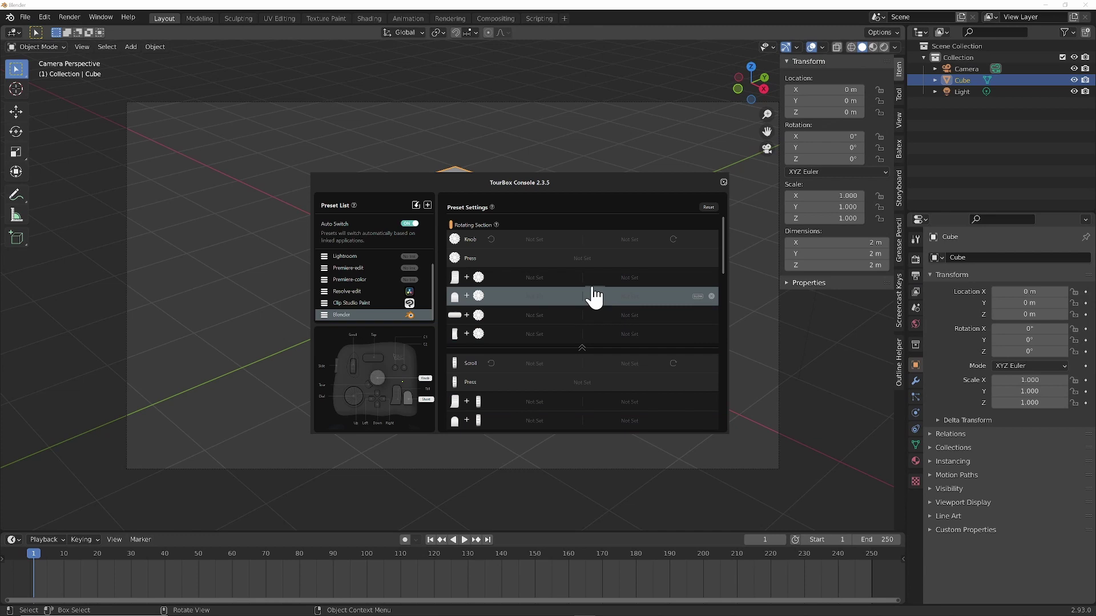
pyautogui.scroll(-3, 572, 400)
pyautogui.scroll(3, 571, 371)
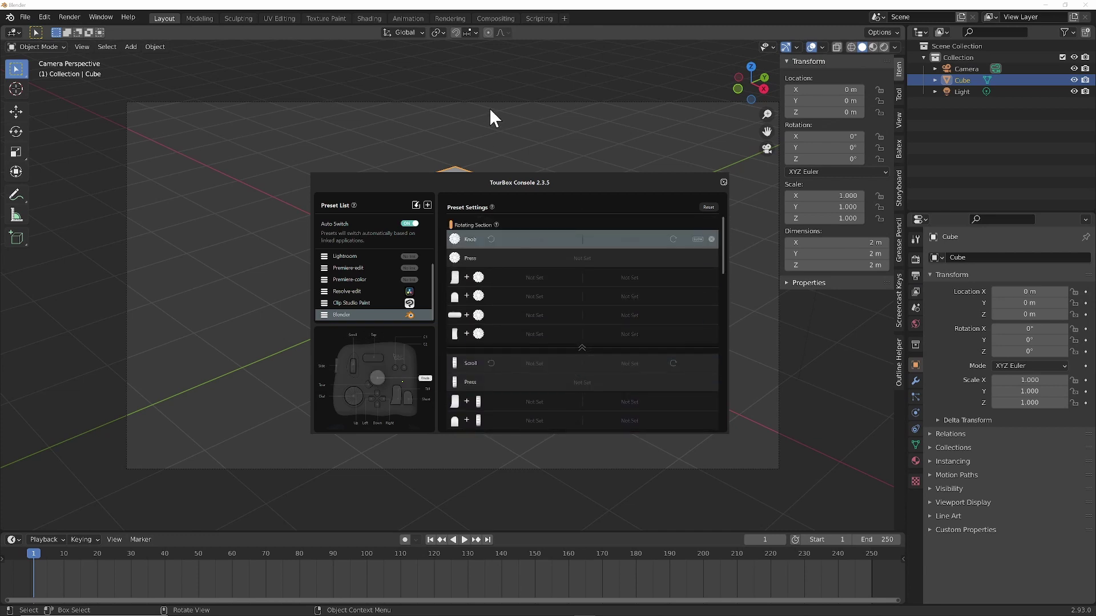
pyautogui.click(469, 5)
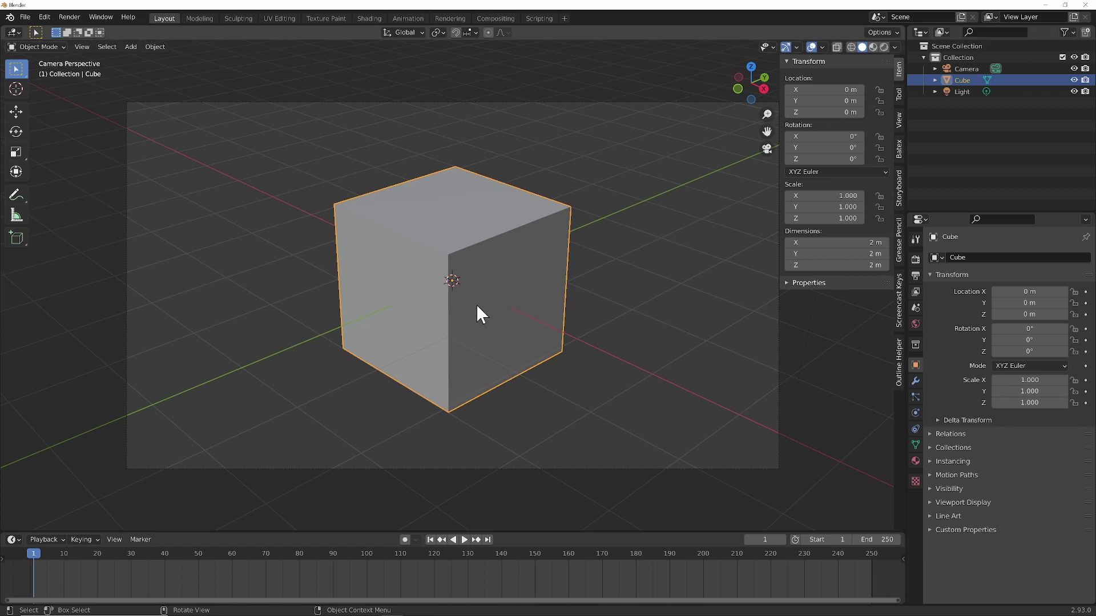
# Leave camera view, toggle orthographic/perspective with numpad 5, and orbit the cube with numpad 4 and 6.
pyautogui.press('KP_0')
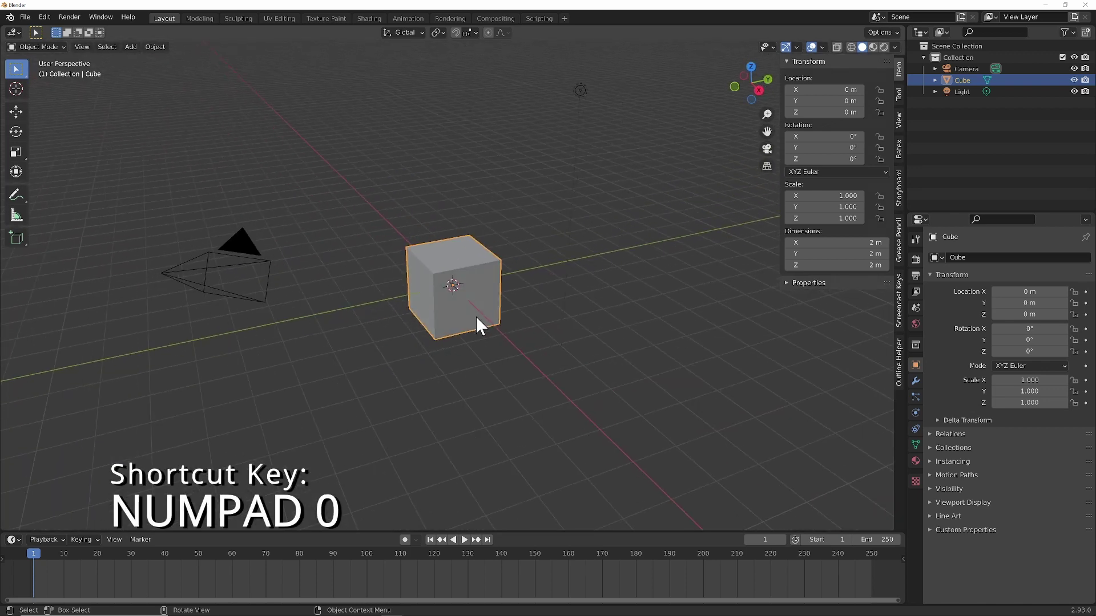
pyautogui.press('KP_5')
pyautogui.press('KP_5')
pyautogui.press('KP_5')
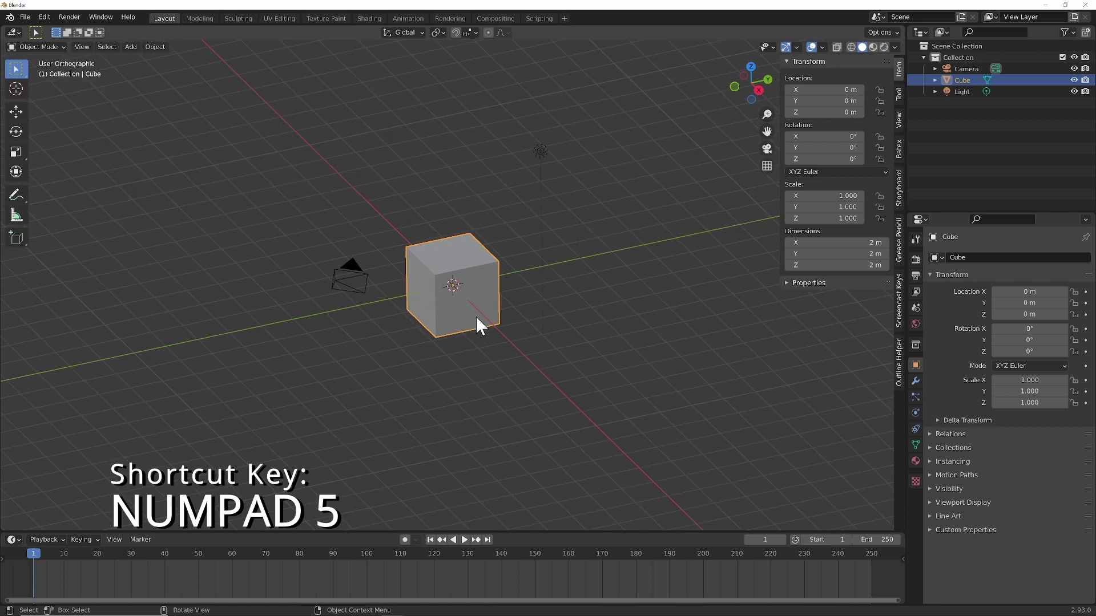
pyautogui.press('KP_5')
pyautogui.press('KP_6')
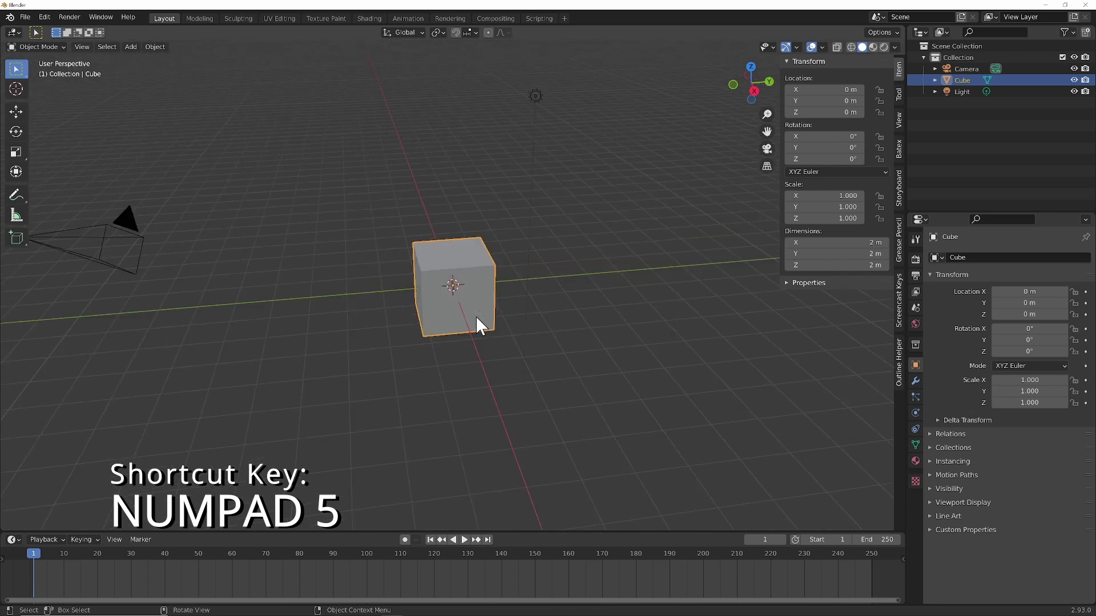
pyautogui.press('KP_6')
pyautogui.press('KP_4')
pyautogui.press('KP_4')
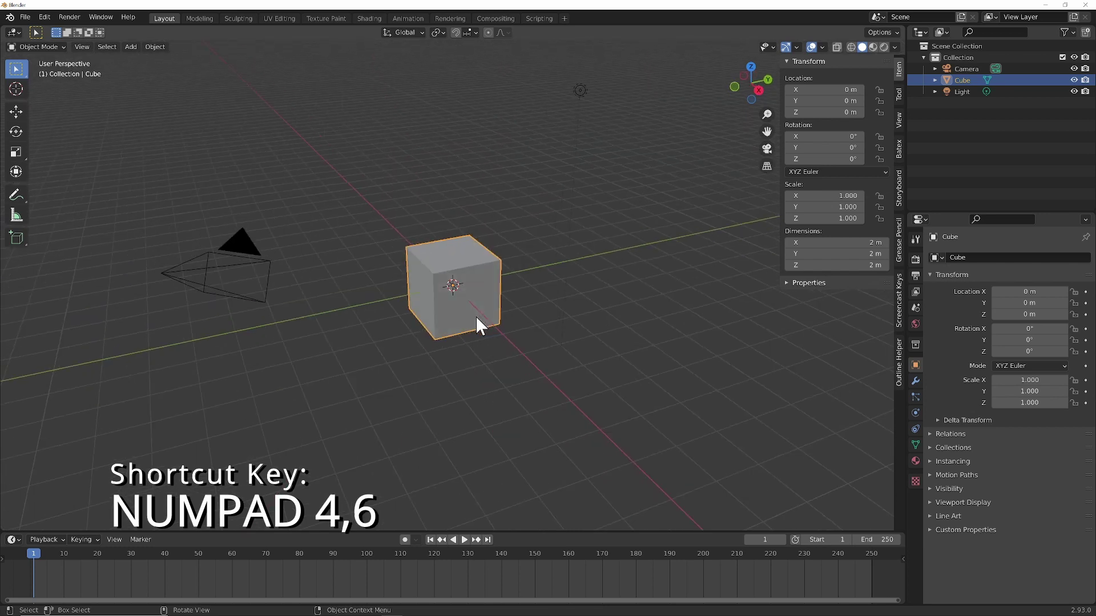
pyautogui.press('KP_4')
pyautogui.press('KP_6')
pyautogui.press('KP_4')
pyautogui.press('KP_4')
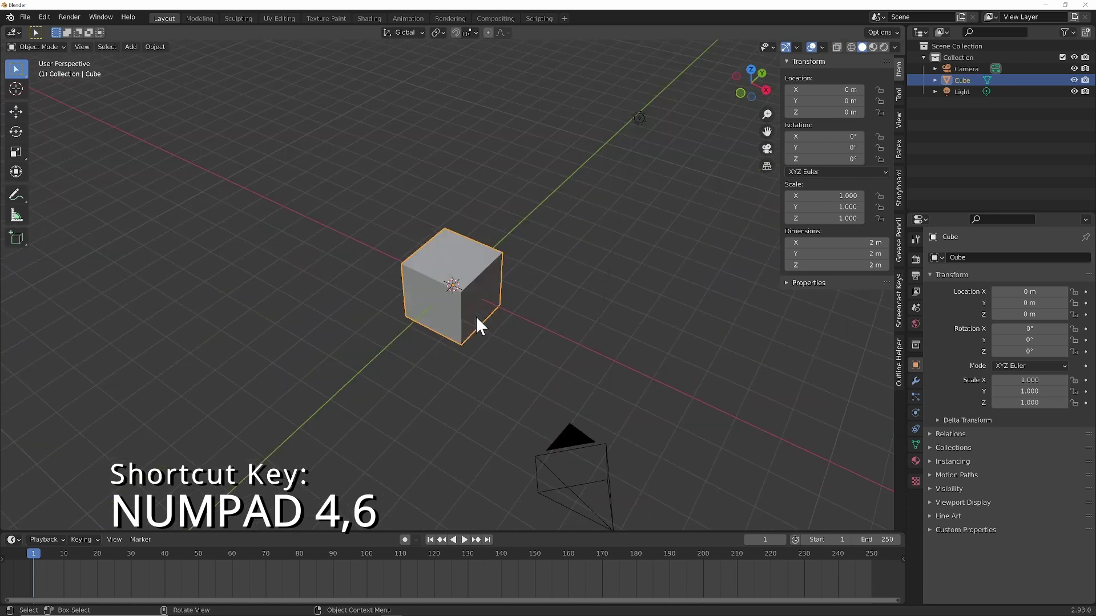
pyautogui.press('KP_6')
pyautogui.press('KP_4')
# Tilt the view with numpad 2 and 8, then snap to front, right and top views.
pyautogui.press('KP_2')
pyautogui.press('KP_8')
pyautogui.press('KP_2')
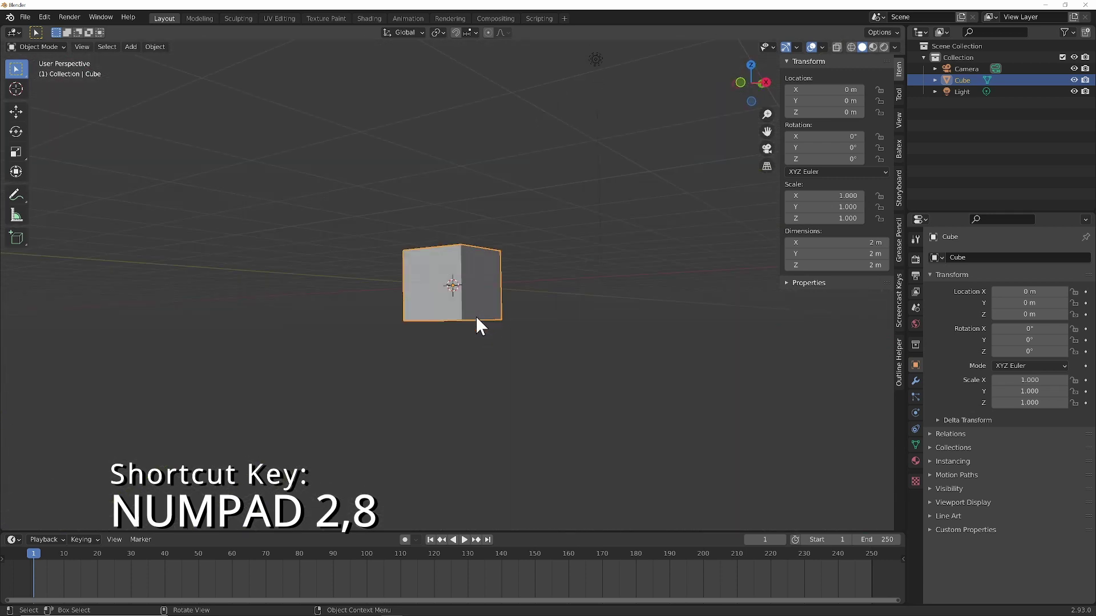
pyautogui.press('KP_8')
pyautogui.press('KP_1')
pyautogui.press('KP_3')
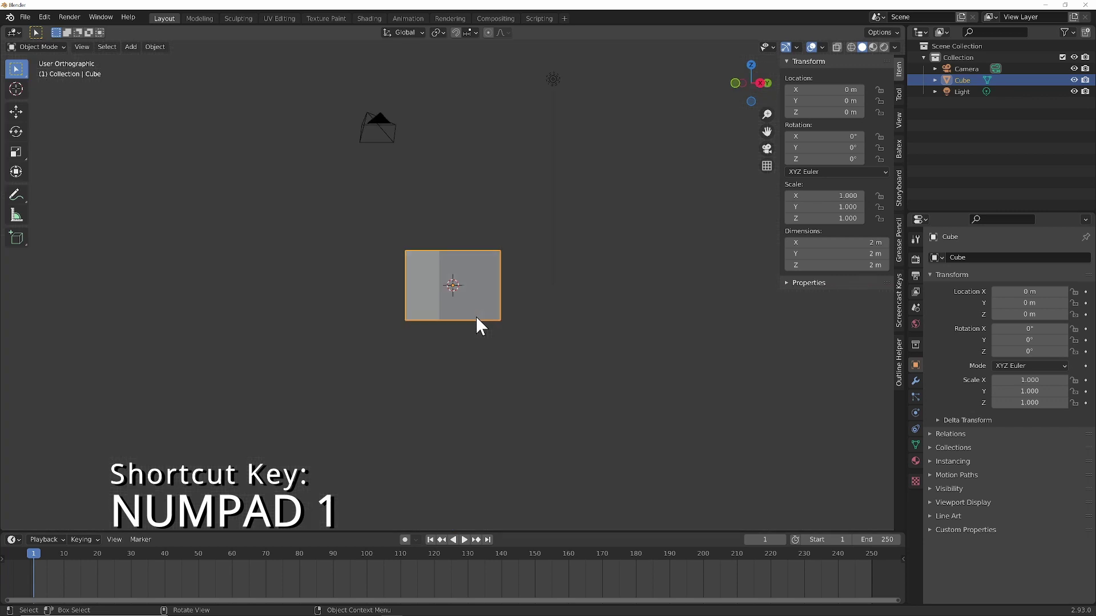
pyautogui.press('KP_7')
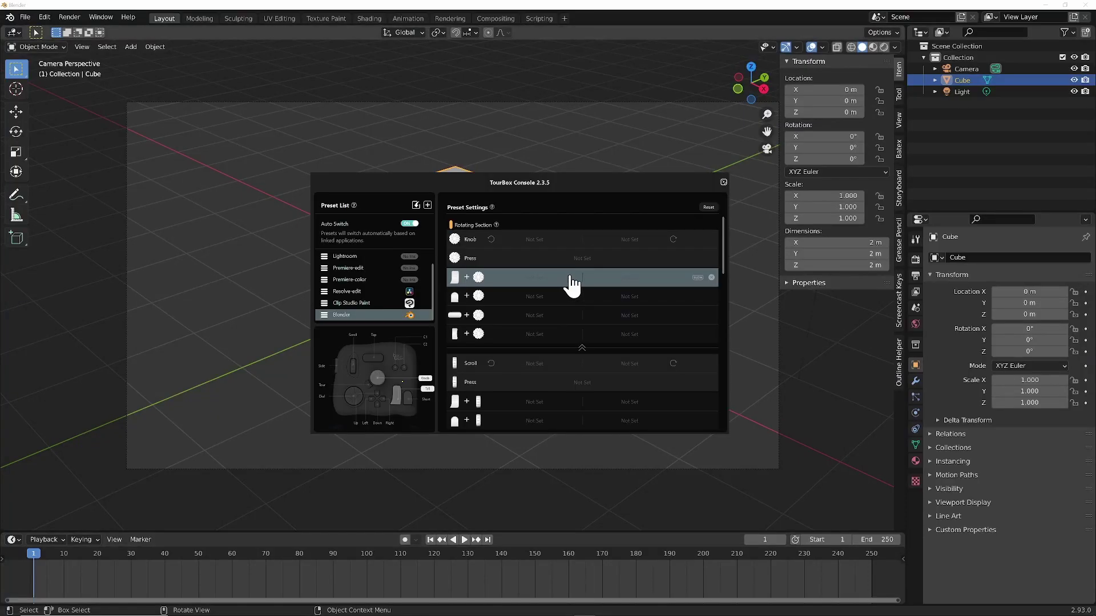
# Map the Up and Down buttons to NUMPAD 8 and NUMPAD 2.
pyautogui.press('Up')
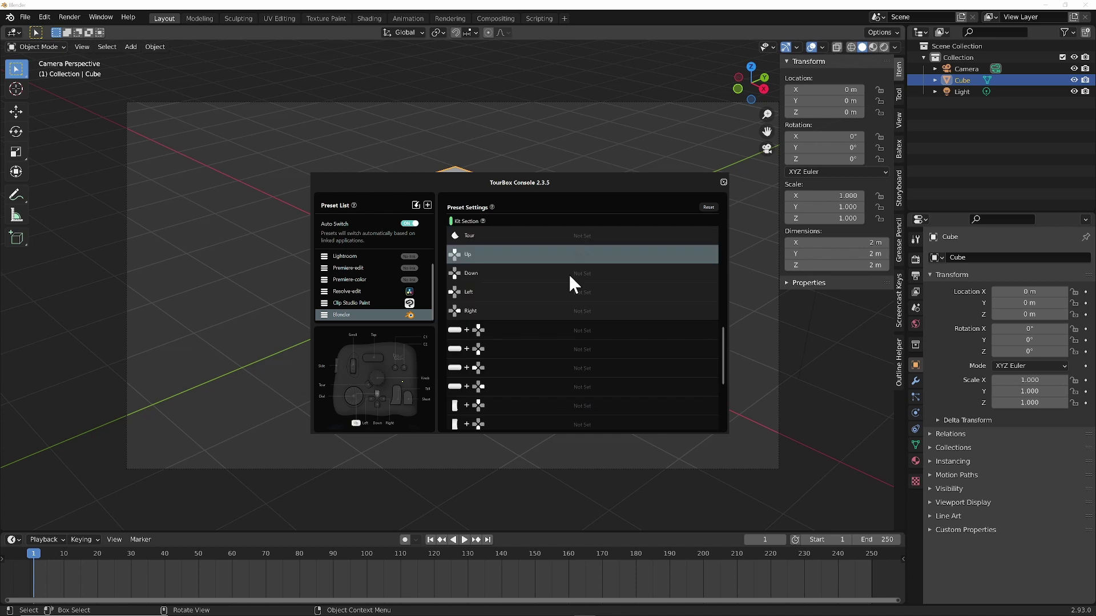
pyautogui.moveTo(603, 257)
pyautogui.click(603, 264)
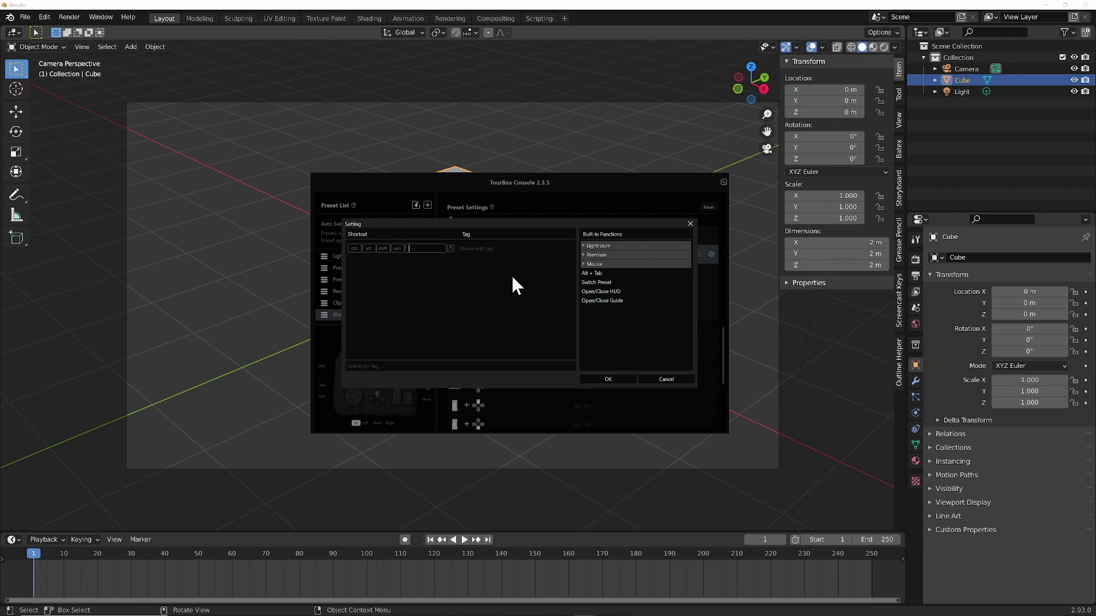
pyautogui.press('KP_8')
pyautogui.click(597, 380)
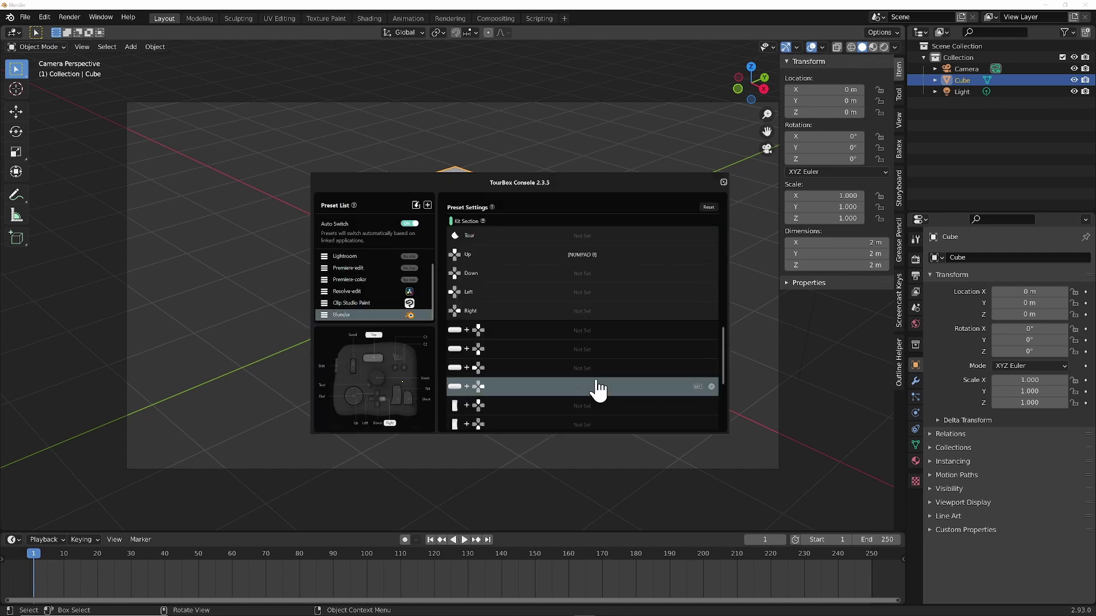
pyautogui.click(592, 255)
pyautogui.press('KP_2')
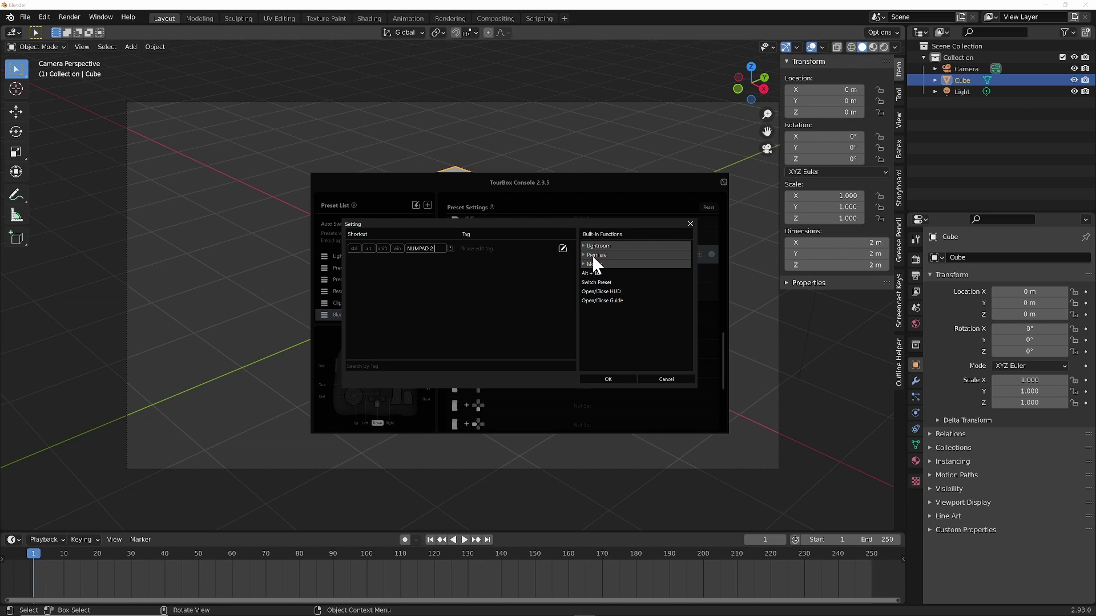
pyautogui.click(628, 382)
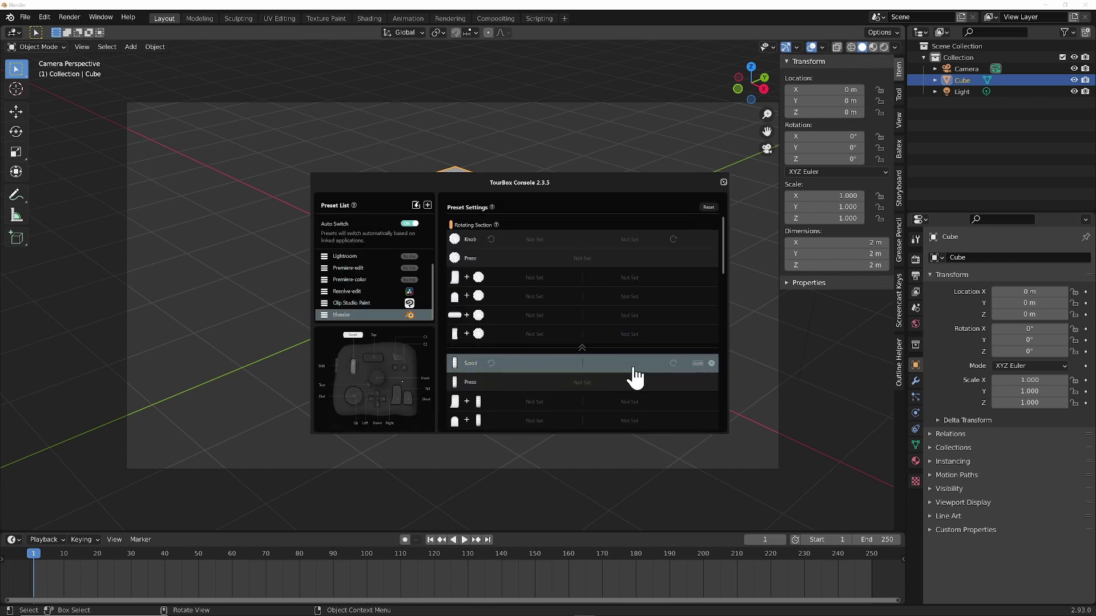
# Map the Left and Right buttons to NUMPAD 4 and NUMPAD 6.
pyautogui.scroll(-10, 640, 360)
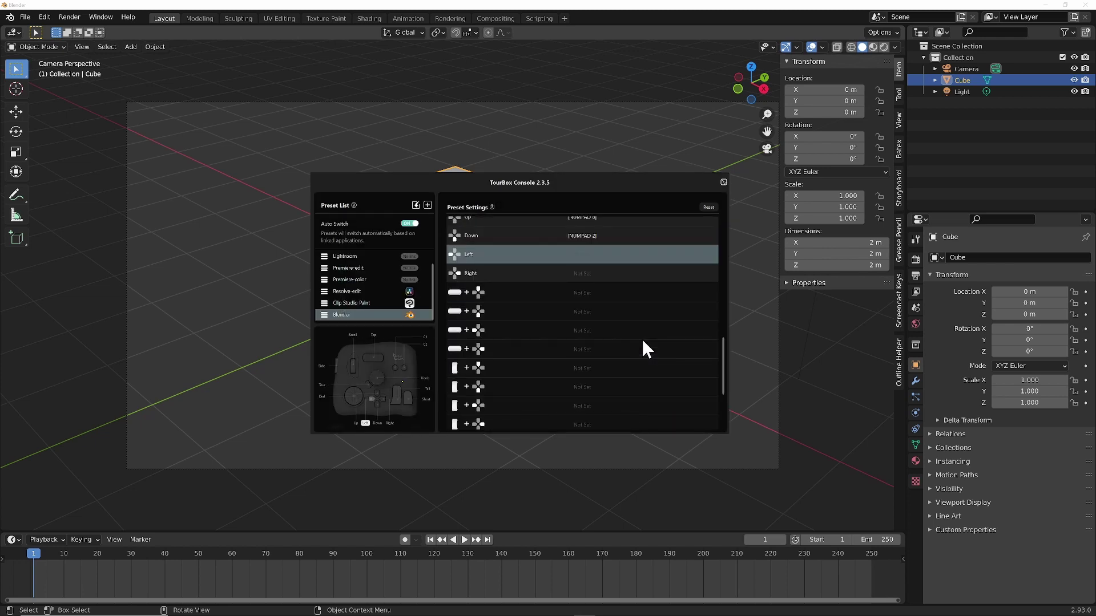
pyautogui.click(649, 264)
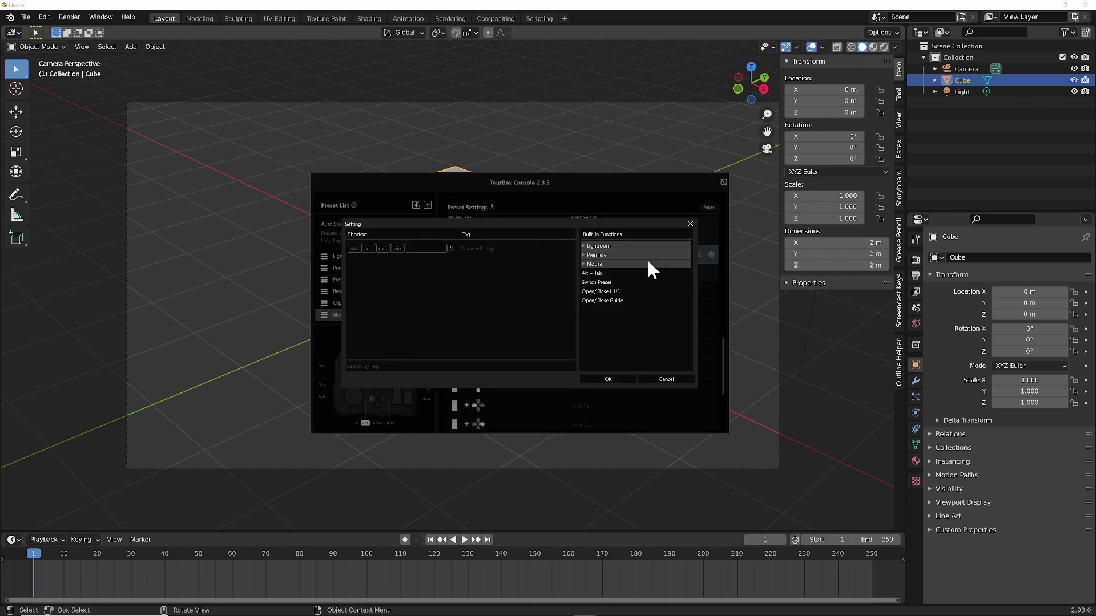
pyautogui.click(604, 379)
pyautogui.scroll(-1, 648, 318)
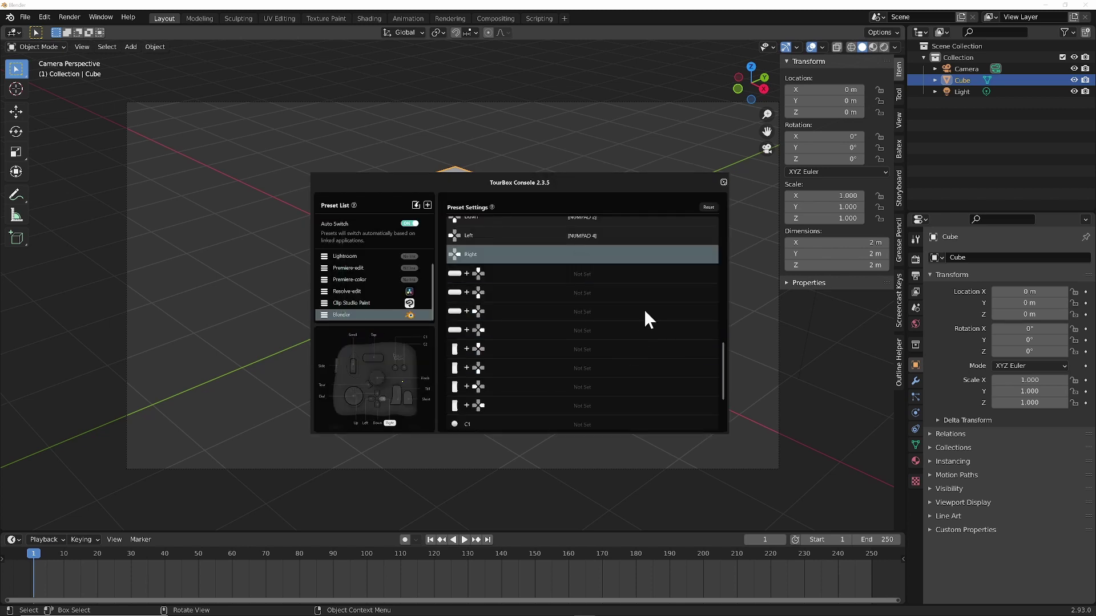
pyautogui.click(653, 260)
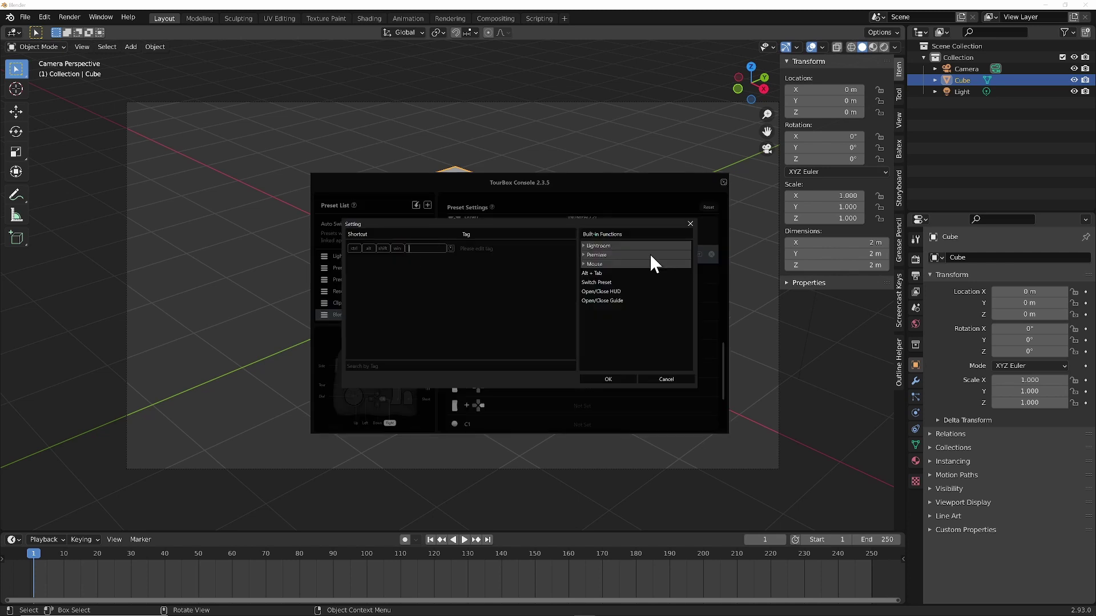
pyautogui.press('KP_6')
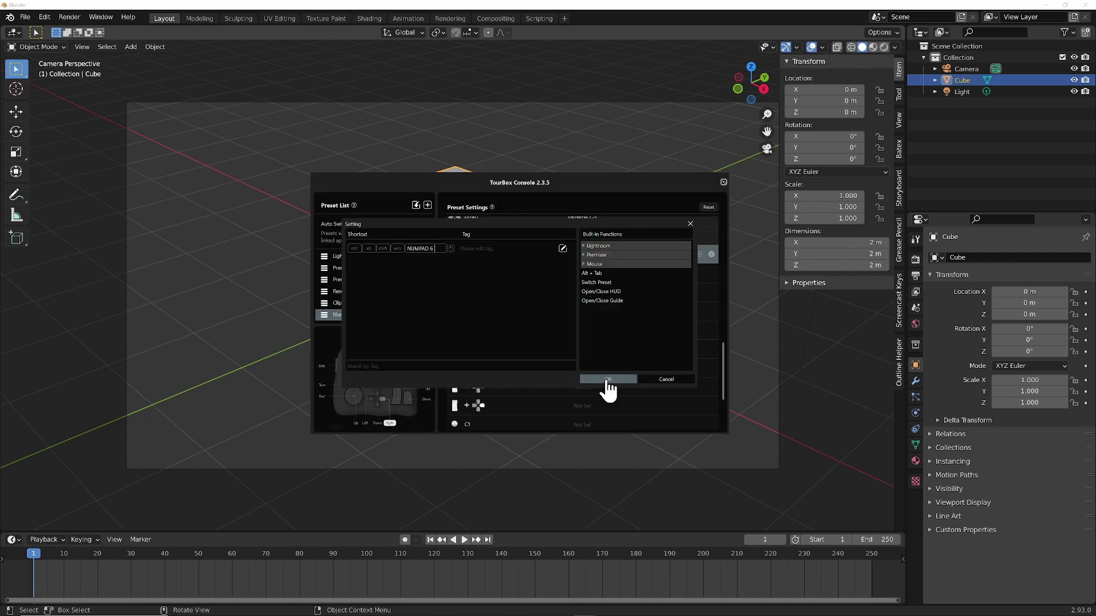
pyautogui.click(607, 380)
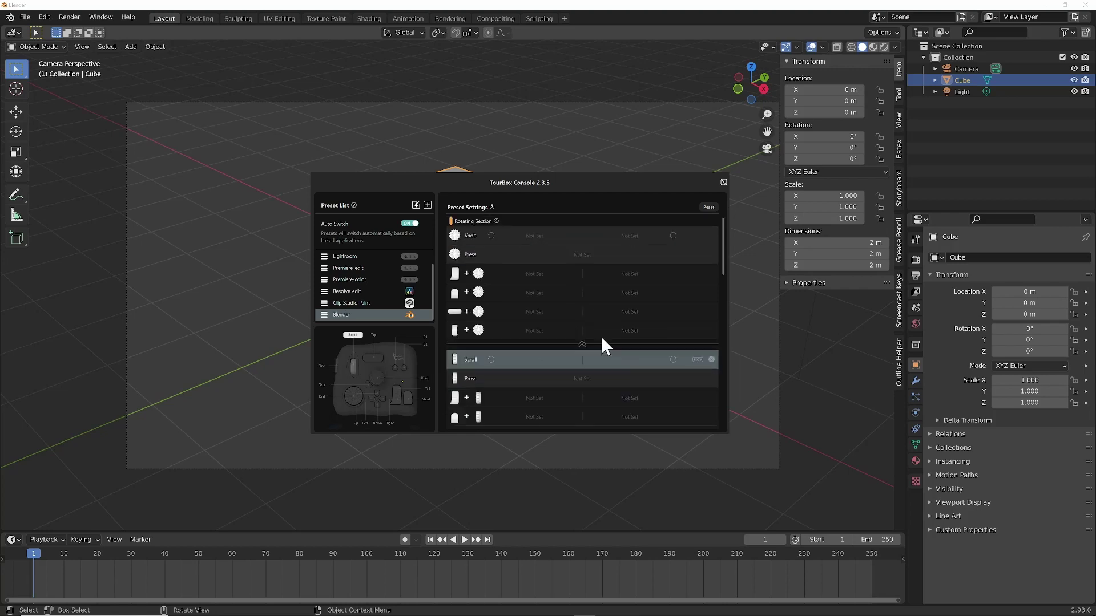
# Assign NUMPAD 0 to the Knob Press in the Blender preset.
pyautogui.click(595, 255)
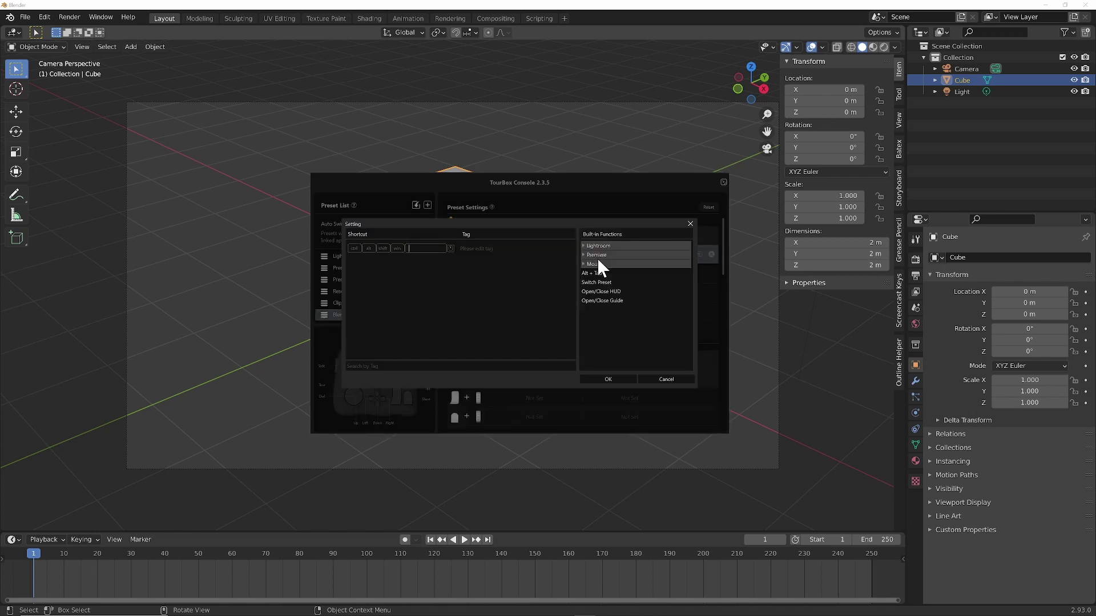
pyautogui.press('KP_0')
pyautogui.click(622, 381)
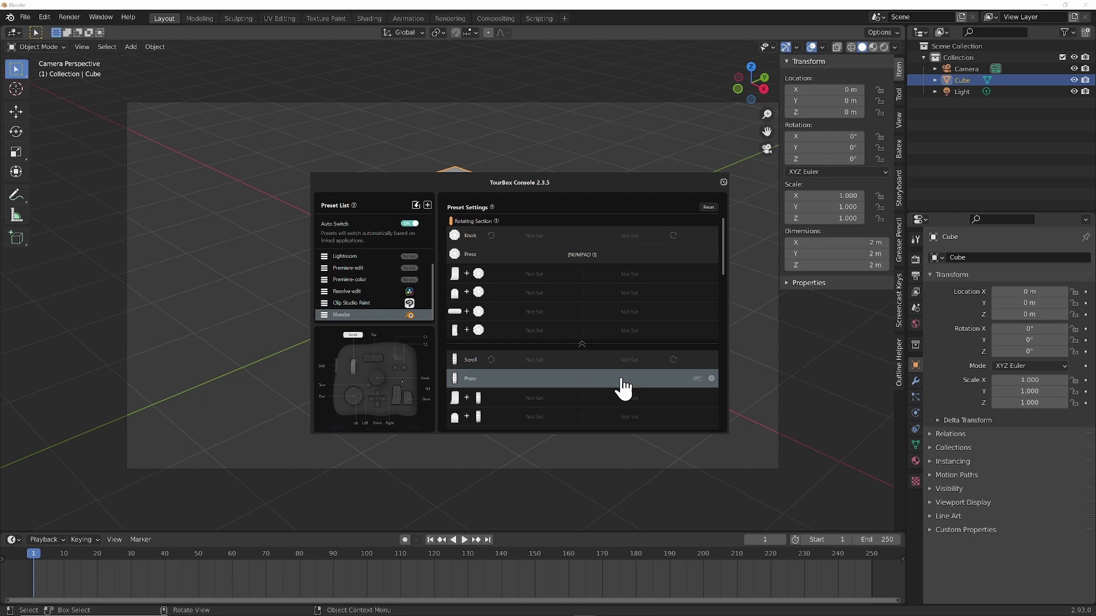
# Map the first two Side button combinations to NUMPAD 7 and NUMPAD 3.
pyautogui.scroll(-6, 622, 388)
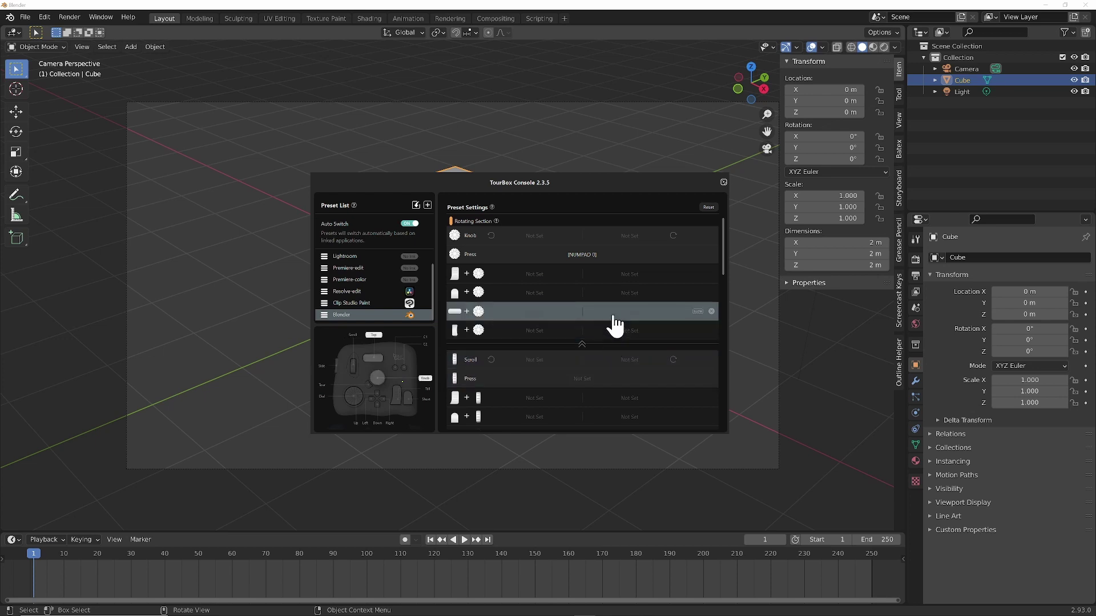
pyautogui.click(617, 255)
pyautogui.click(618, 255)
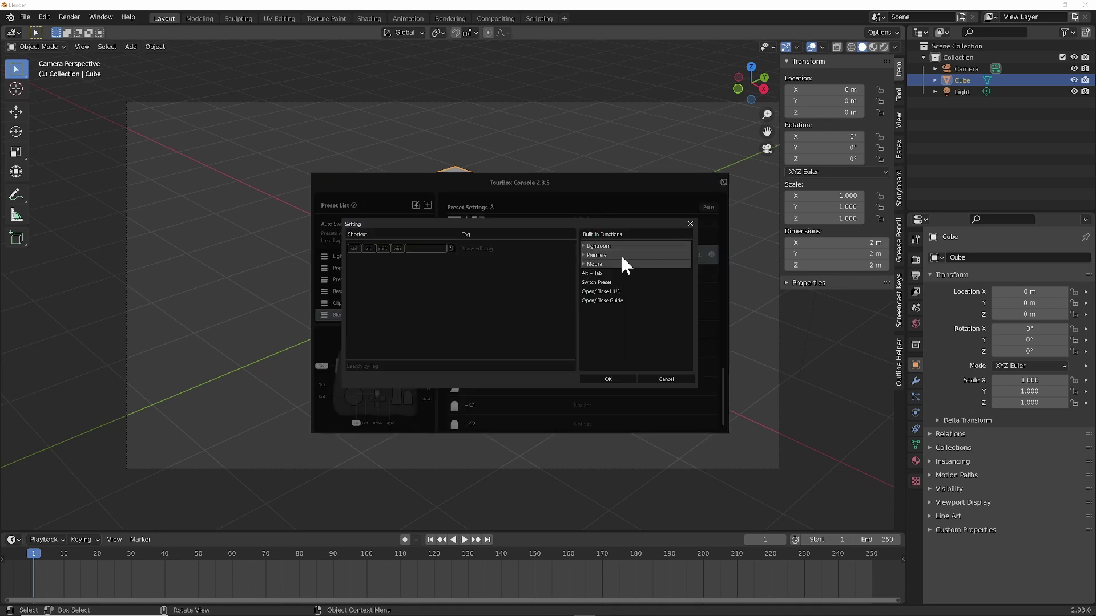
pyautogui.press('KP_7')
pyautogui.click(604, 380)
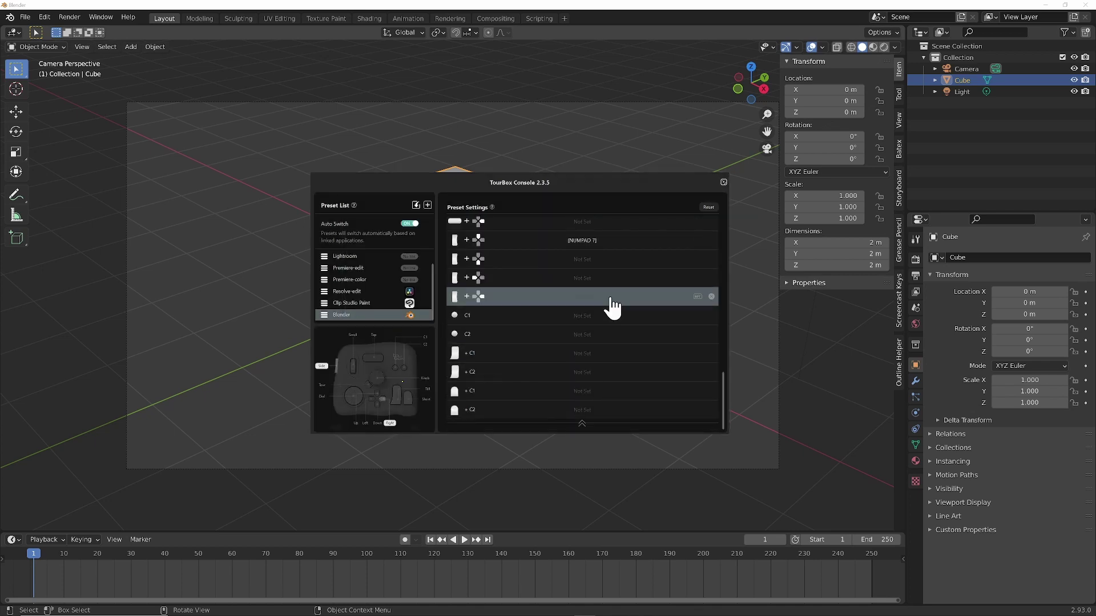
pyautogui.click(622, 294)
pyautogui.press('KP_3')
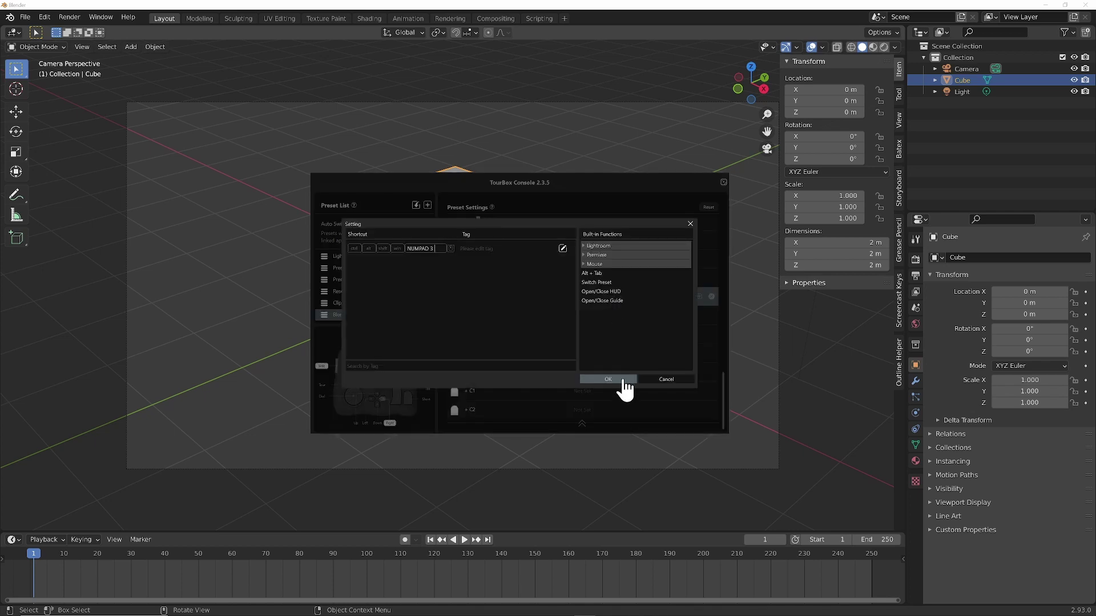
pyautogui.click(622, 379)
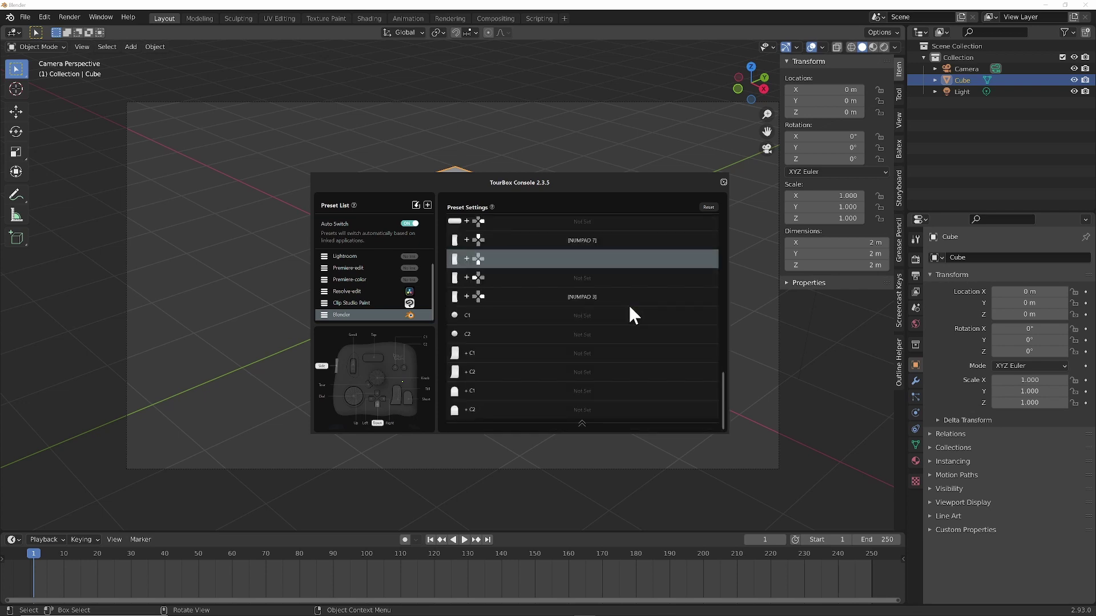
# Map the third combination row to NUMPAD 1 and give the empty fourth row Switch Preset.
pyautogui.click(616, 259)
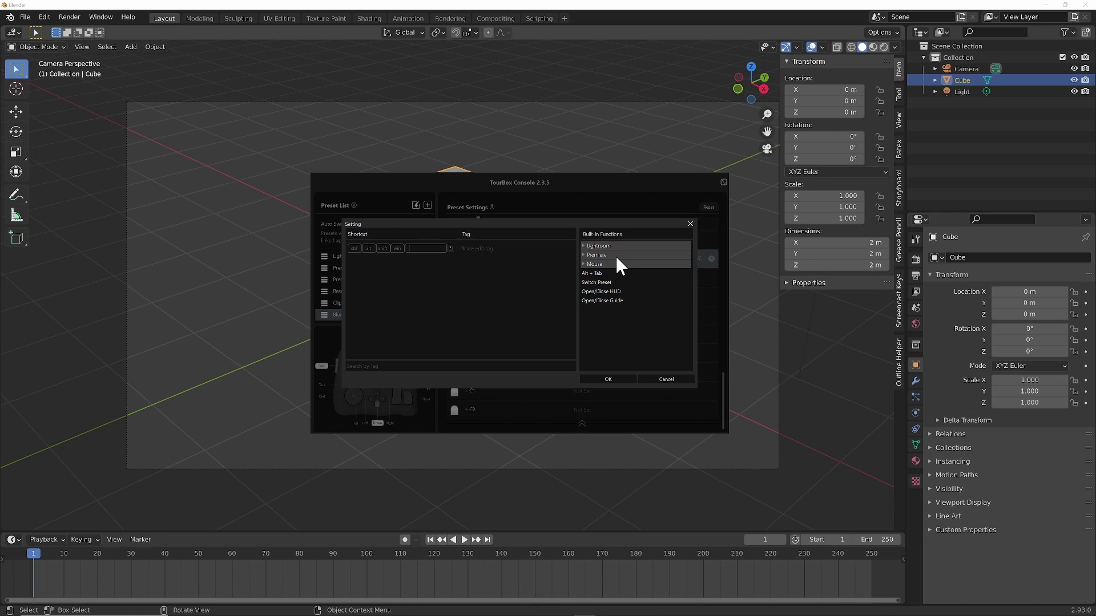
pyautogui.press('KP_1')
pyautogui.click(608, 379)
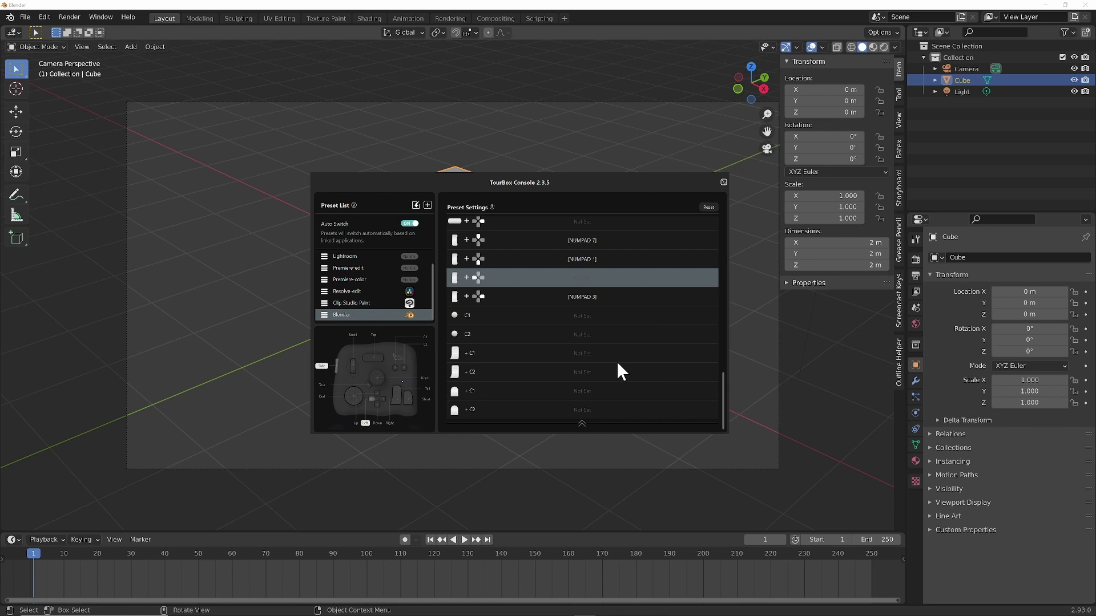
pyautogui.doubleClick(595, 279)
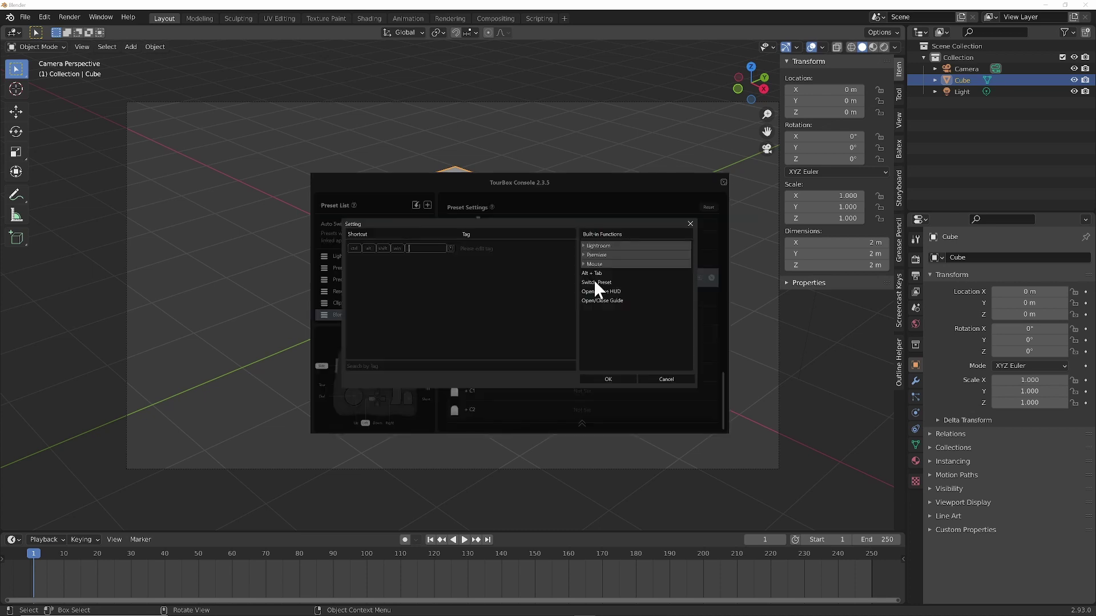
pyautogui.click(593, 279)
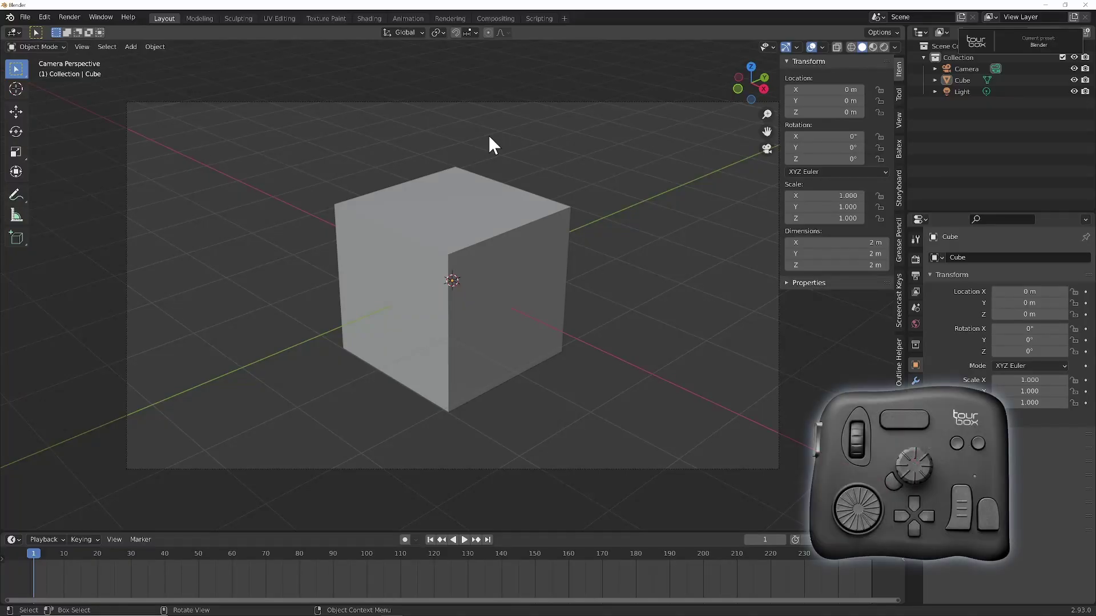
# Switch between front and right views with numpad 1 and 3, then toggle perspective with numpad 5.
pyautogui.press('KP_1')
pyautogui.press('KP_3')
pyautogui.press('KP_5')
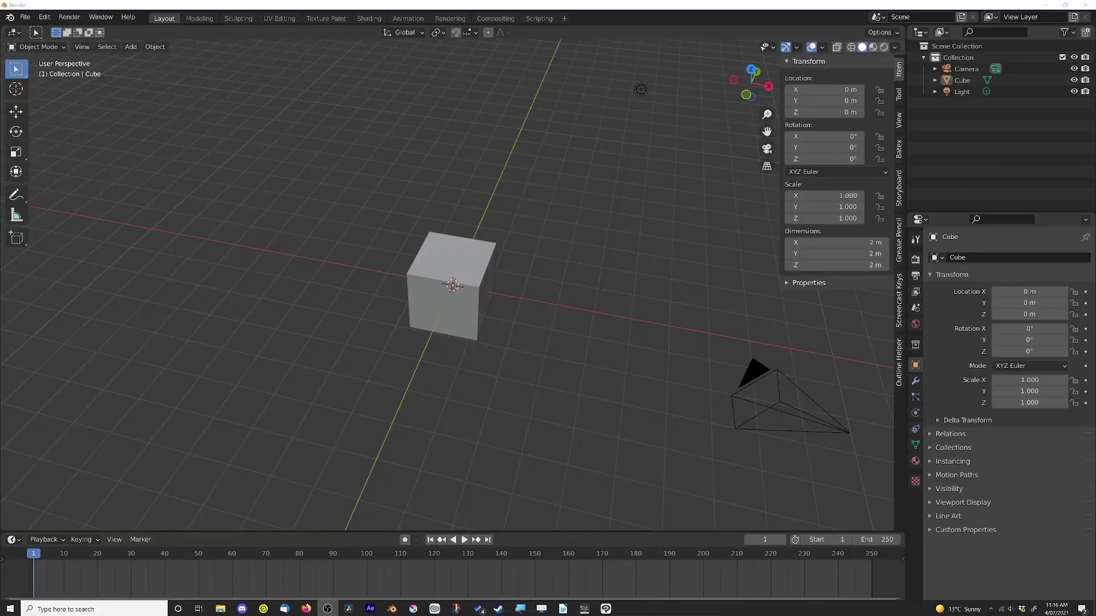
# Bring up the console and map turning the Dial one way to Mouse Scrolling Up.
pyautogui.click(587, 608)
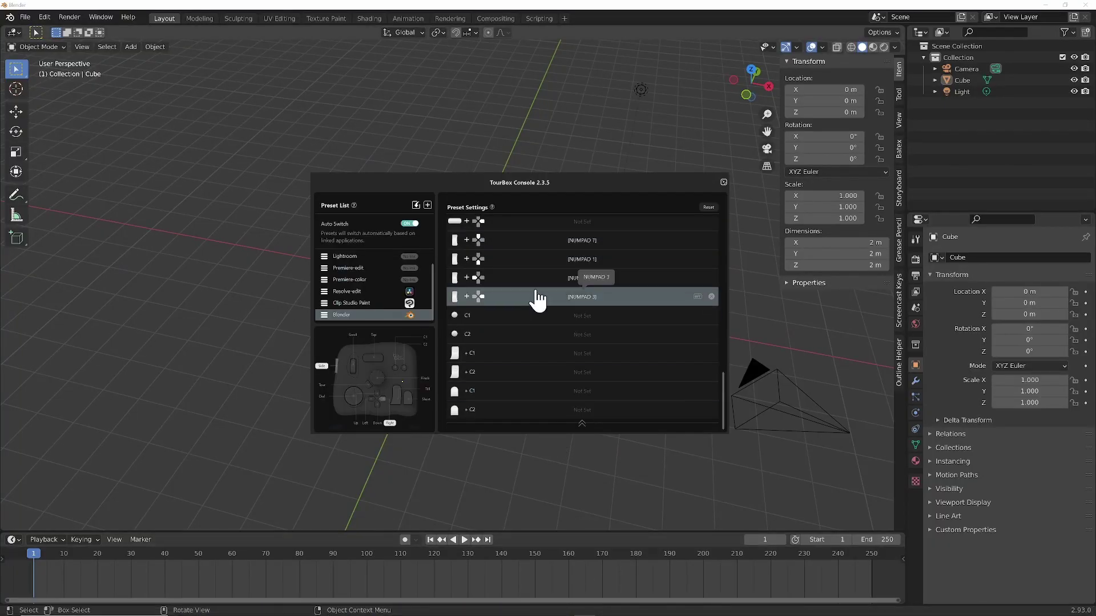
pyautogui.scroll(5, 539, 294)
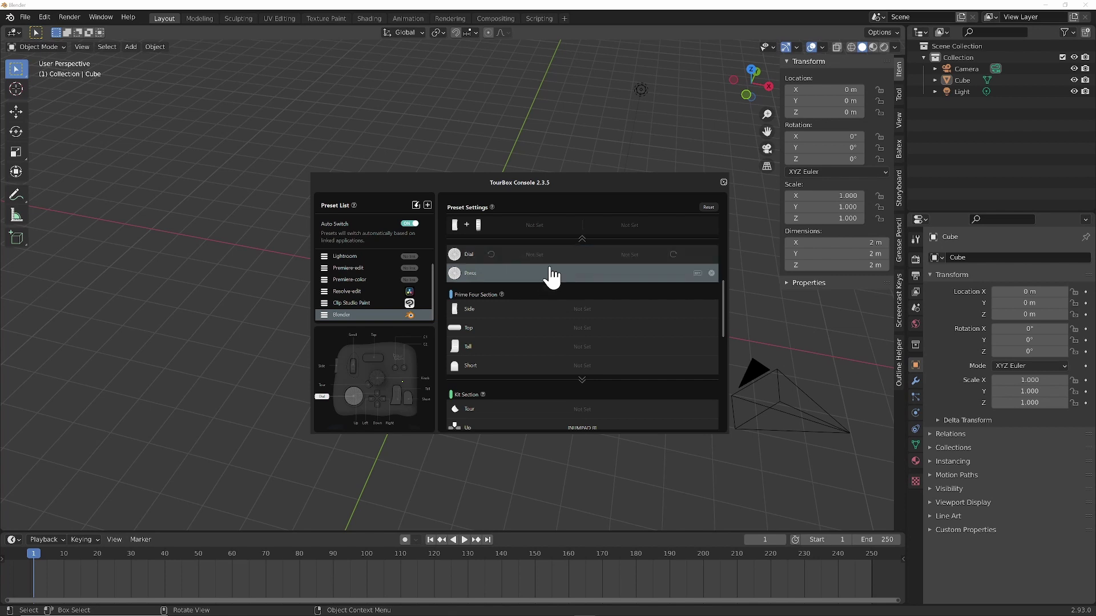
pyautogui.click(572, 255)
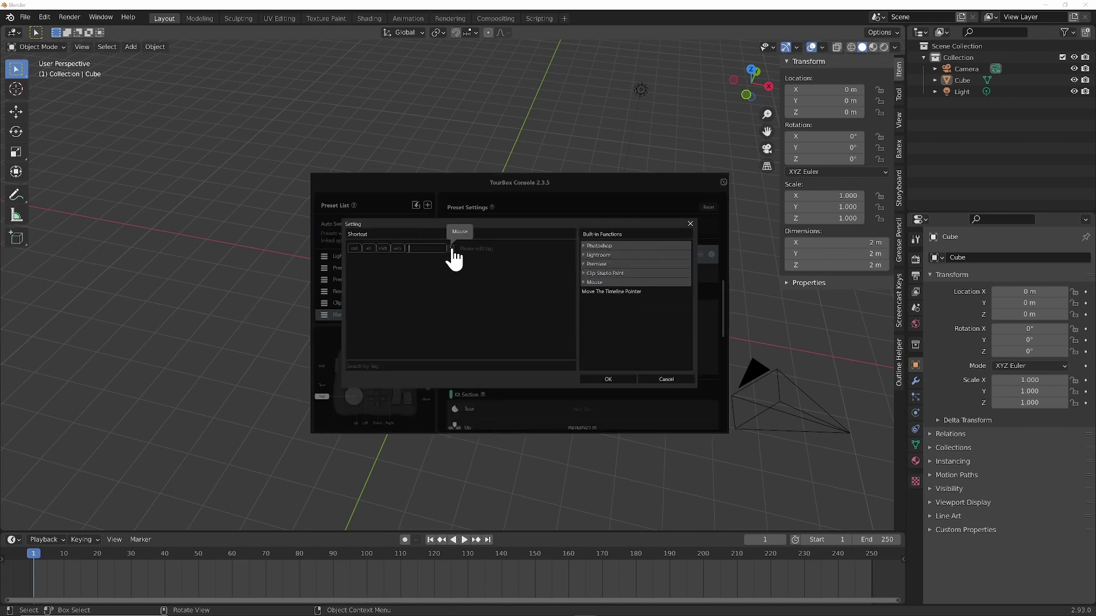
pyautogui.click(451, 249)
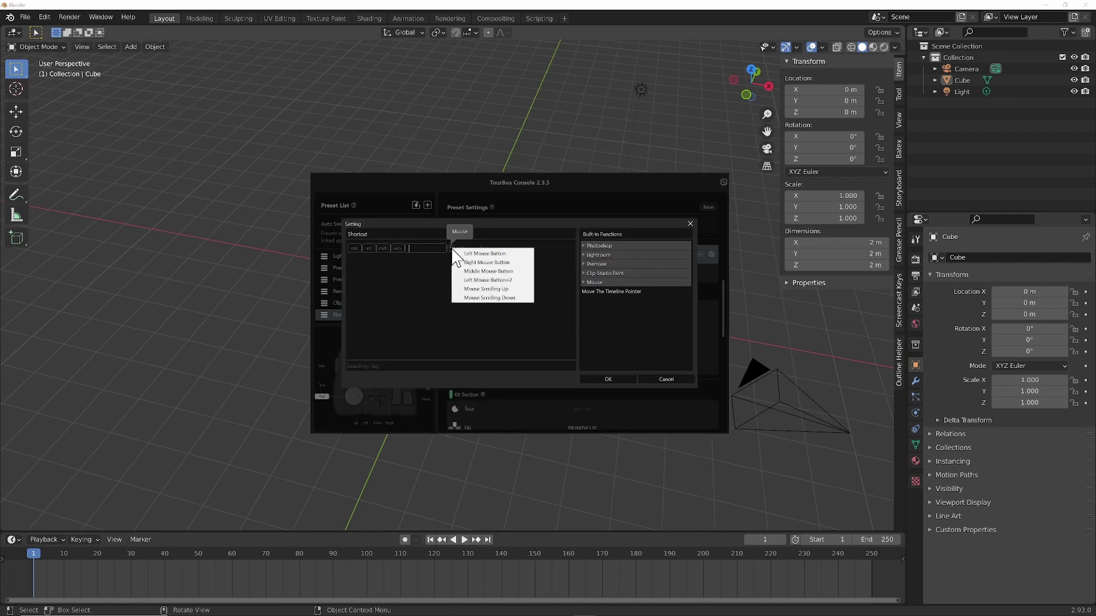
pyautogui.click(483, 289)
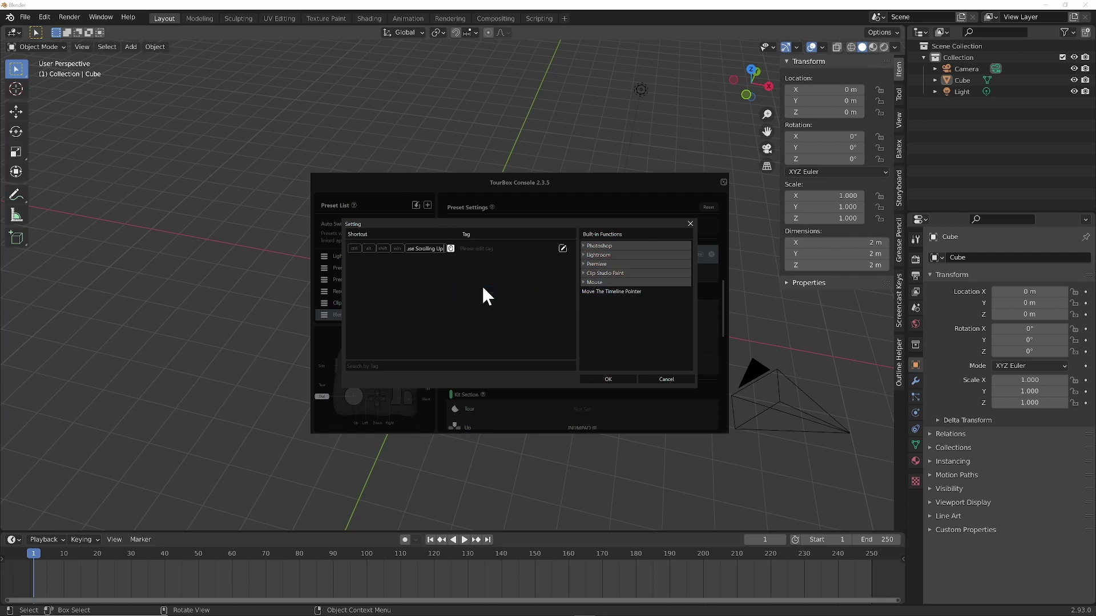
pyautogui.click(608, 380)
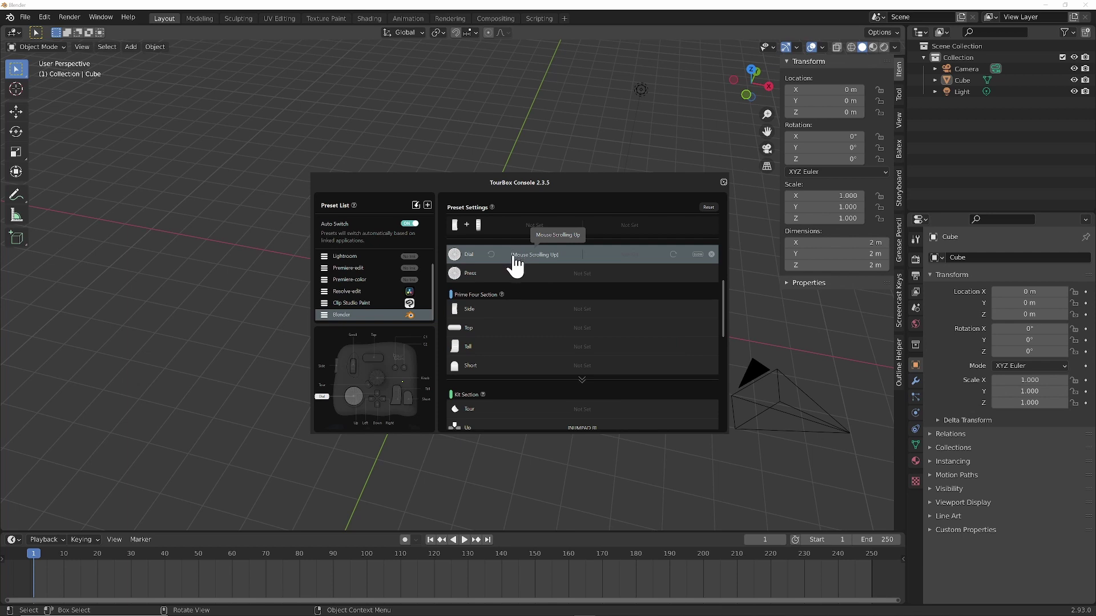
# Map the opposite Dial turn to Mouse Scrolling Down and assign NUMPAD 0 to the Dial press.
pyautogui.click(621, 255)
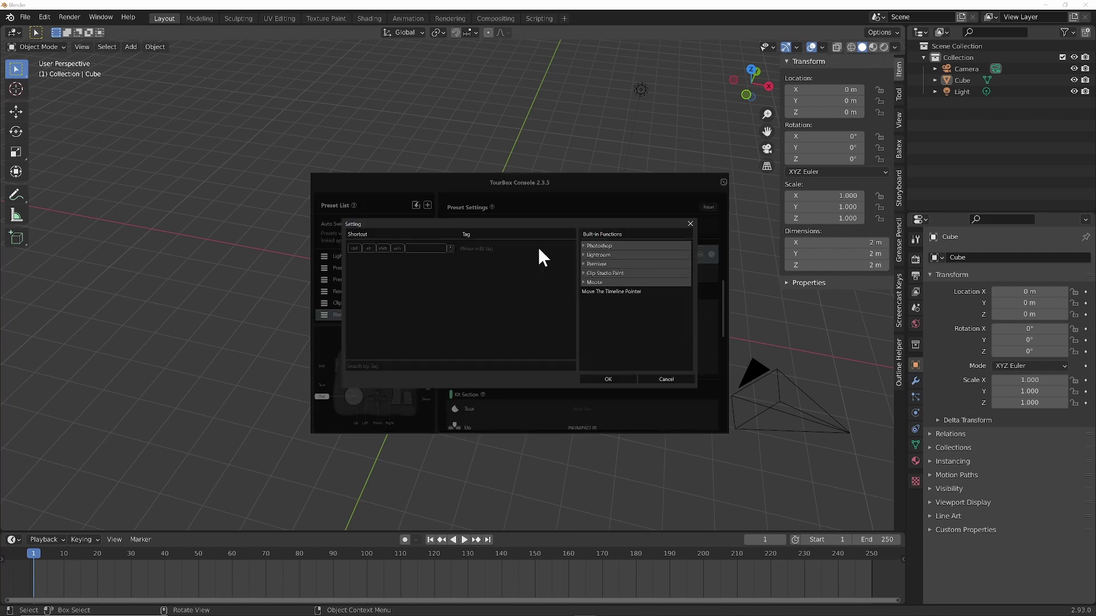
pyautogui.click(452, 249)
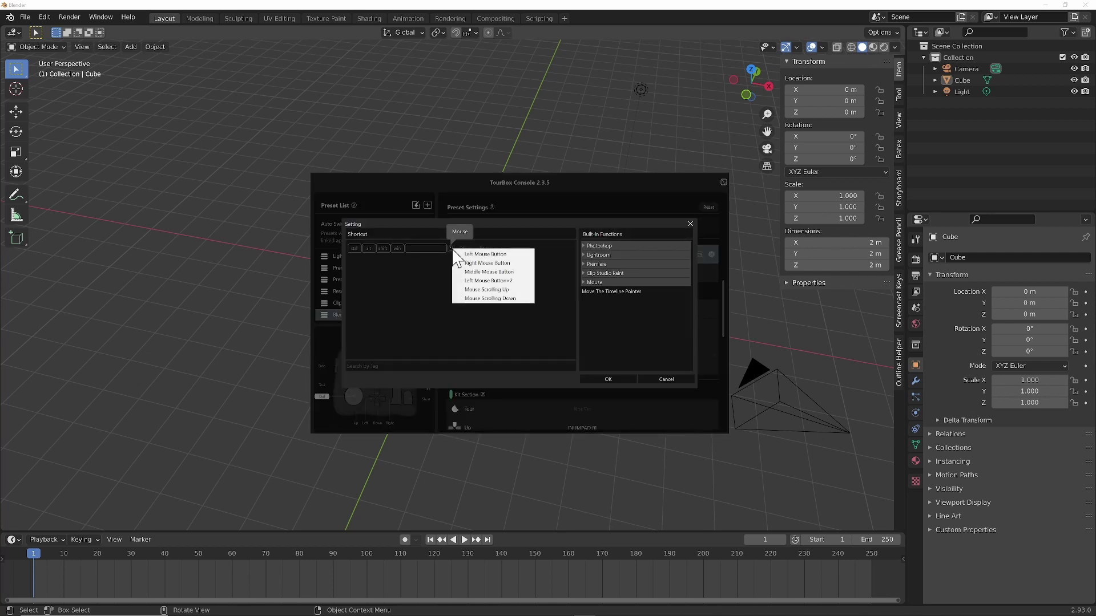
pyautogui.click(505, 298)
pyautogui.click(616, 380)
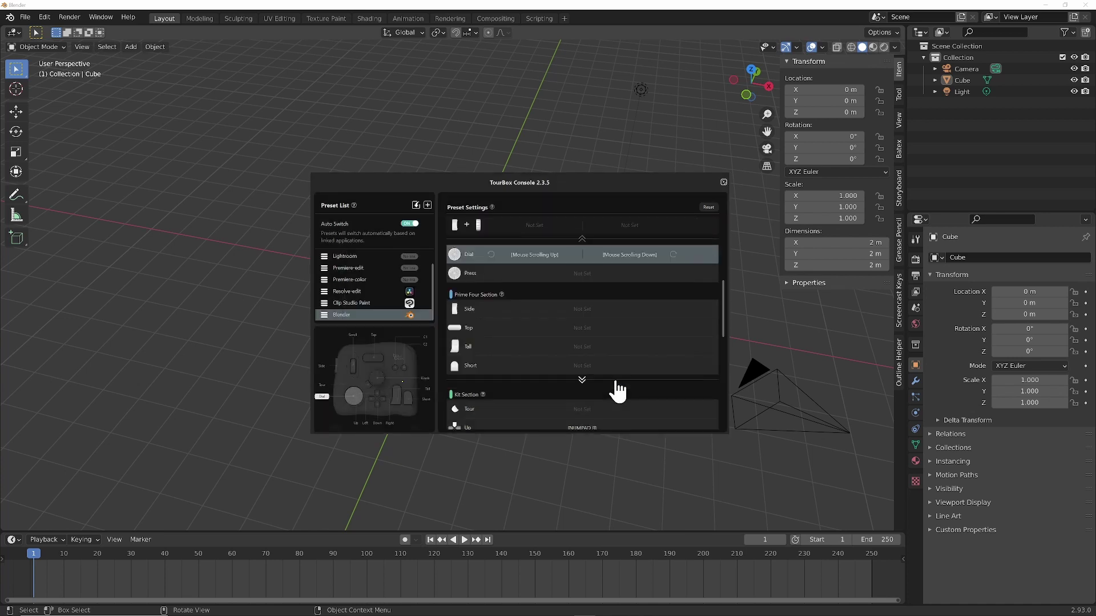
pyautogui.click(585, 275)
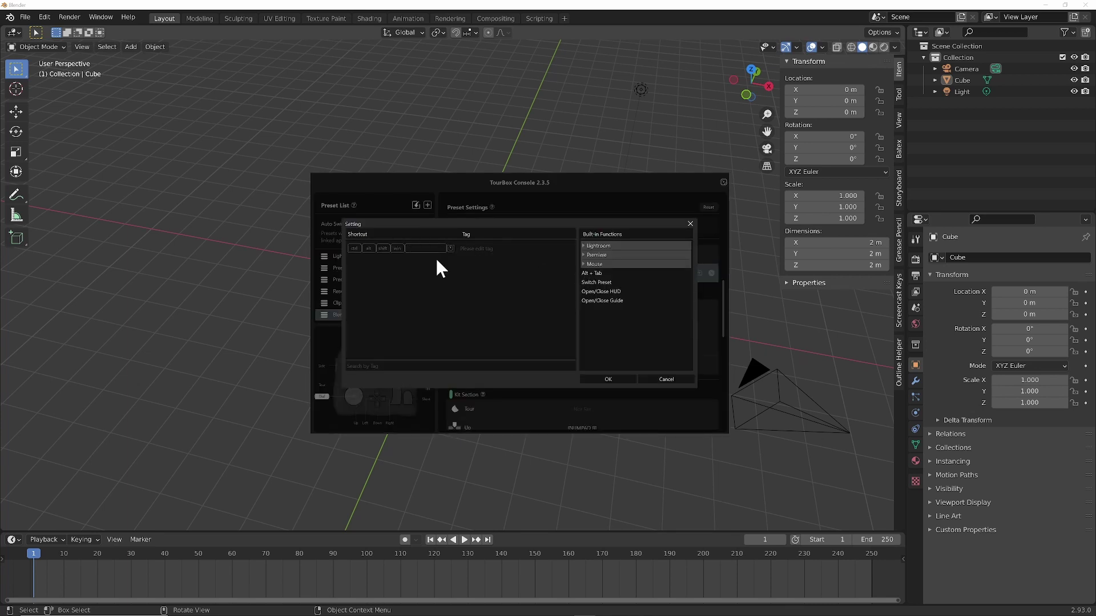
pyautogui.press('KP_0')
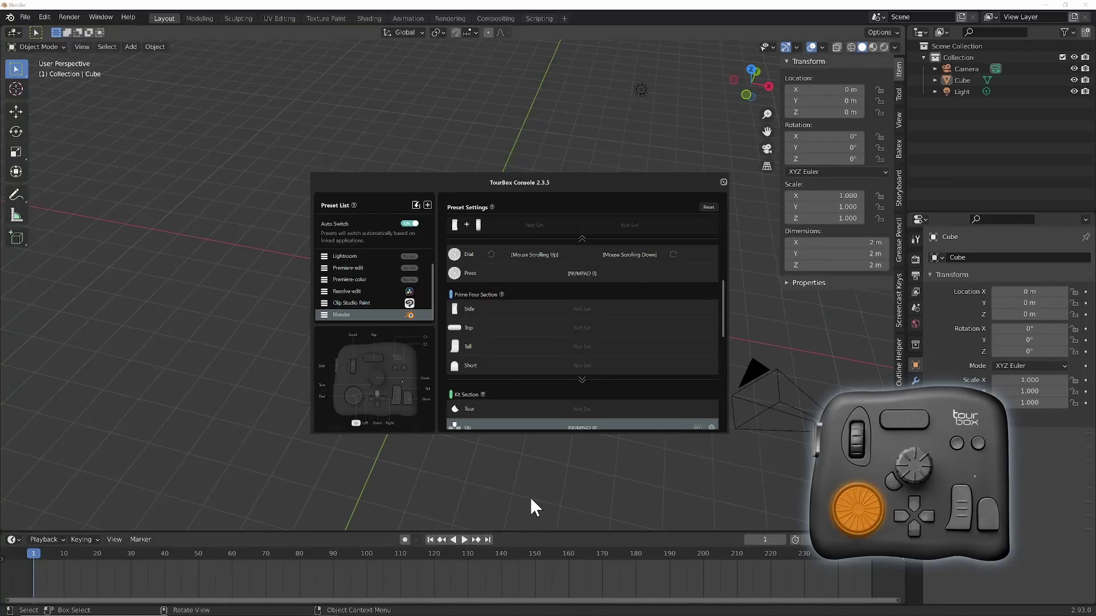
# Toggle the Numpad 0 camera view on, off and on, then zoom in and out with the dial.
pyautogui.press('KP_0')
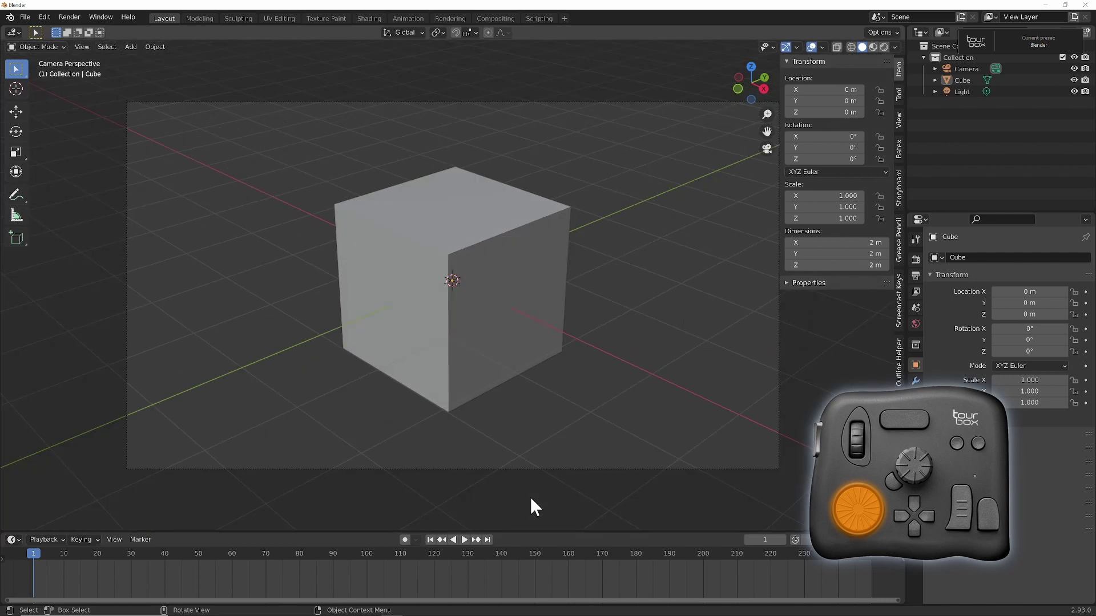
pyautogui.press('KP_0')
pyautogui.press('KP_0')
pyautogui.press('KP_0')
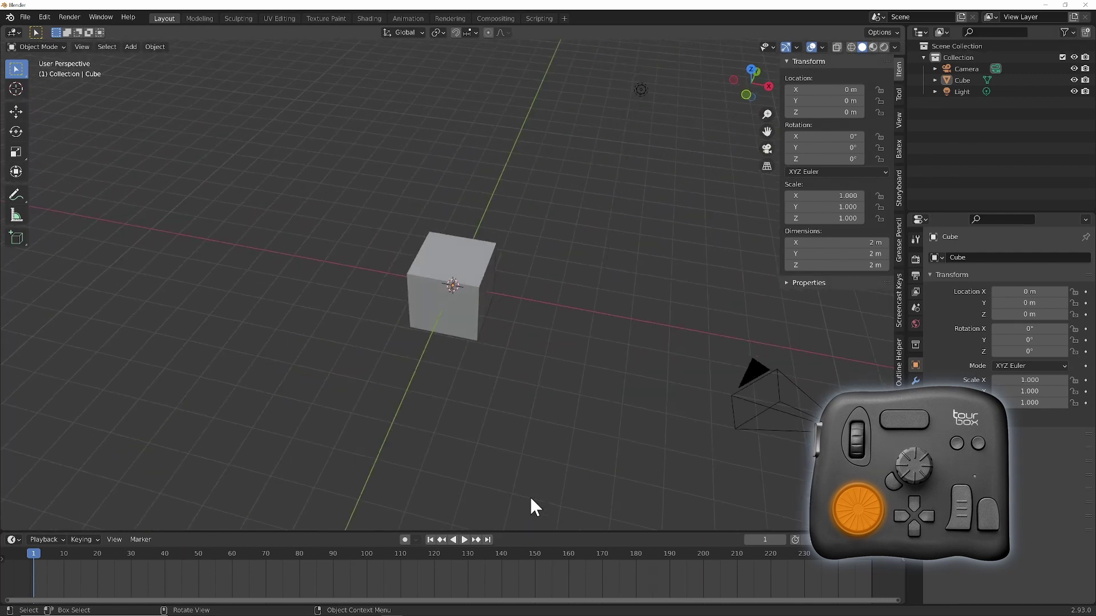
pyautogui.press('KP_0')
pyautogui.press('KP_0')
pyautogui.press('KP_0')
pyautogui.press('KP_0')
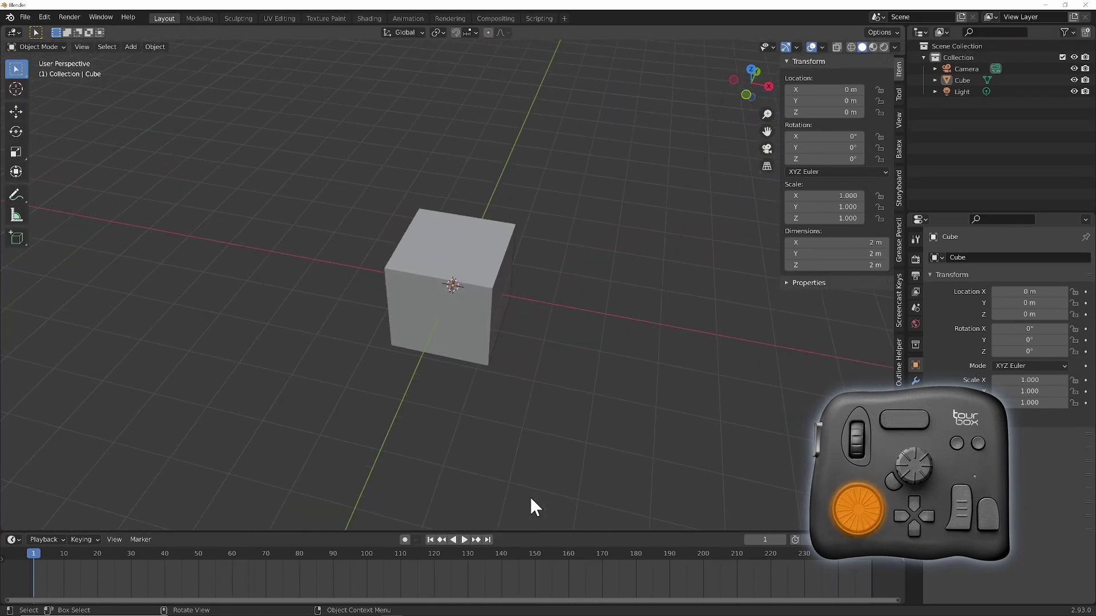
pyautogui.scroll(3, 530, 498)
pyautogui.scroll(-2, 529, 498)
pyautogui.scroll(4, 530, 497)
# Orbit the view around the cube with Numpad 1, 6 and 4.
pyautogui.press('KP_1')
pyautogui.press('KP_6')
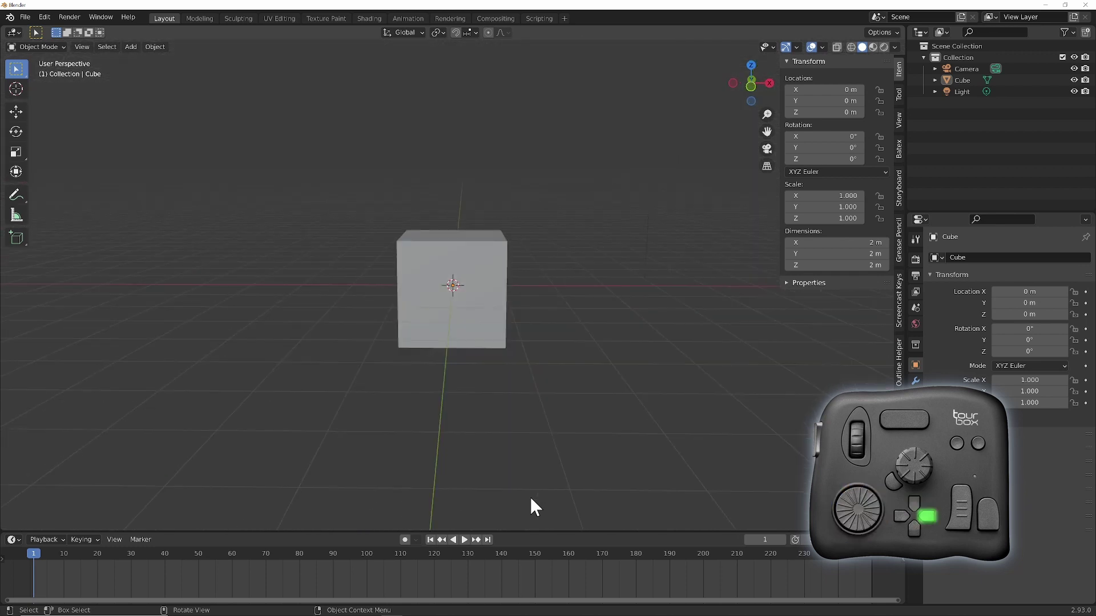
pyautogui.press('KP_4')
pyautogui.press('KP_4')
pyautogui.press('KP_4')
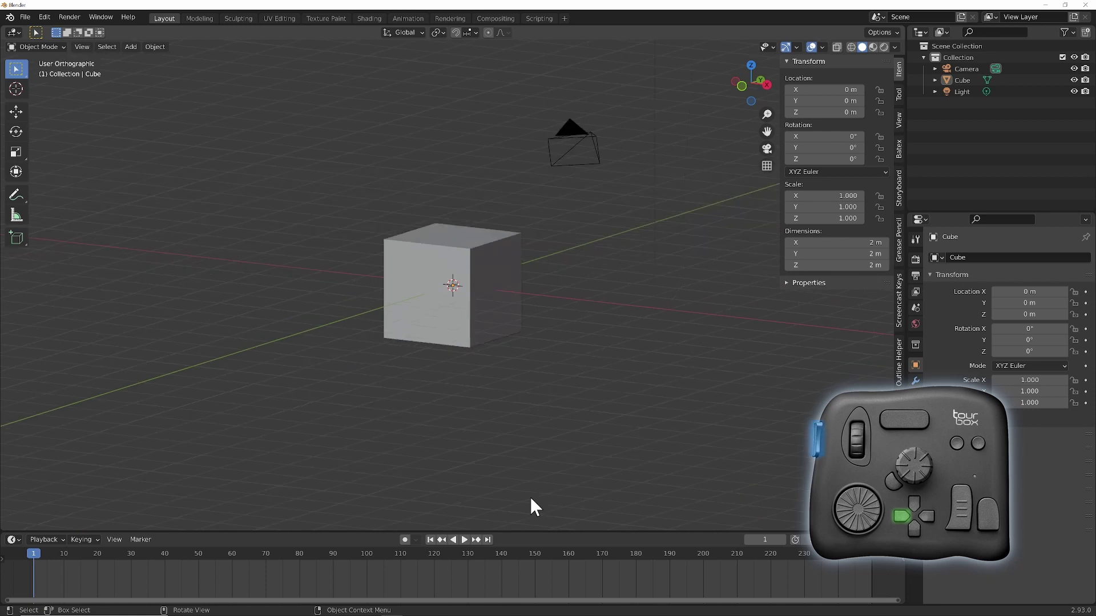
# Switch between Front and Top Orthographic views, ending in Front Orthographic zoomed in.
pyautogui.press('KP_1')
pyautogui.press('KP_7')
pyautogui.press('KP_1')
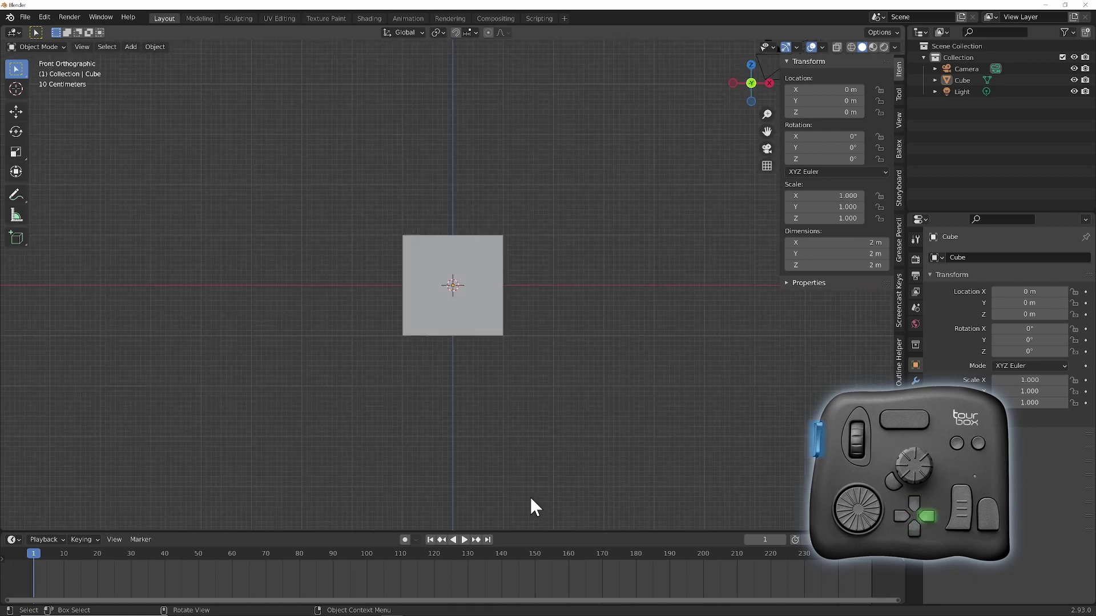
pyautogui.scroll(-6, 530, 497)
pyautogui.scroll(8, 530, 498)
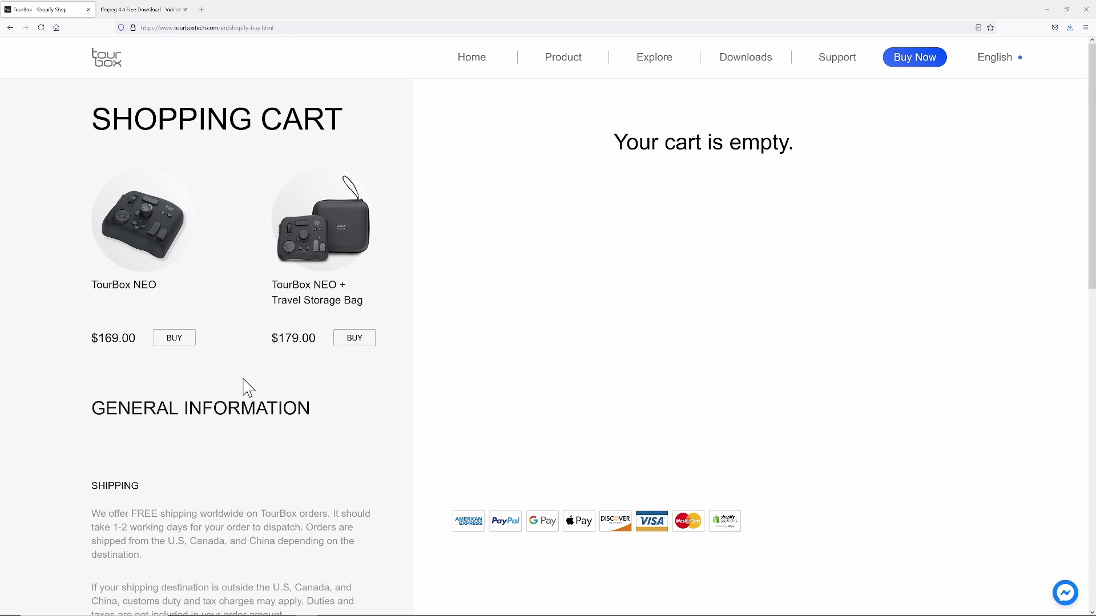
# Scroll the TourBox cart page down to the General Information shipping details.
pyautogui.scroll(-3, 277, 470)
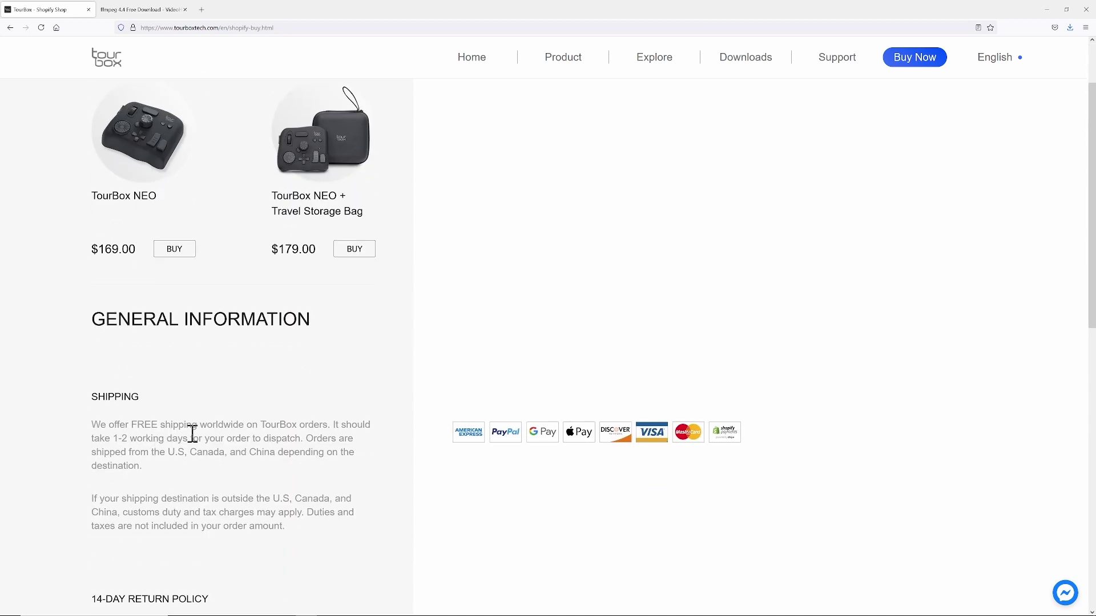